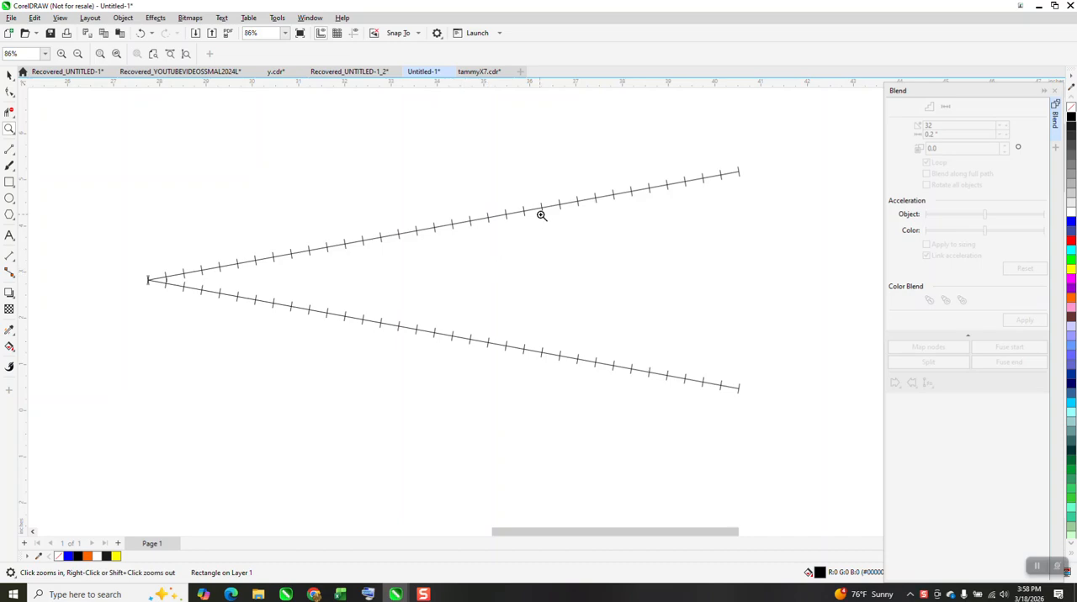
Move the plain V-shaped line group on the page slightly upward.
{"action": "scroll", "coordinate": [168, 266], "scroll_direction": "down", "scroll_amount": 2}
{"action": "scroll", "coordinate": [468, 147], "scroll_direction": "down", "scroll_amount": 4}
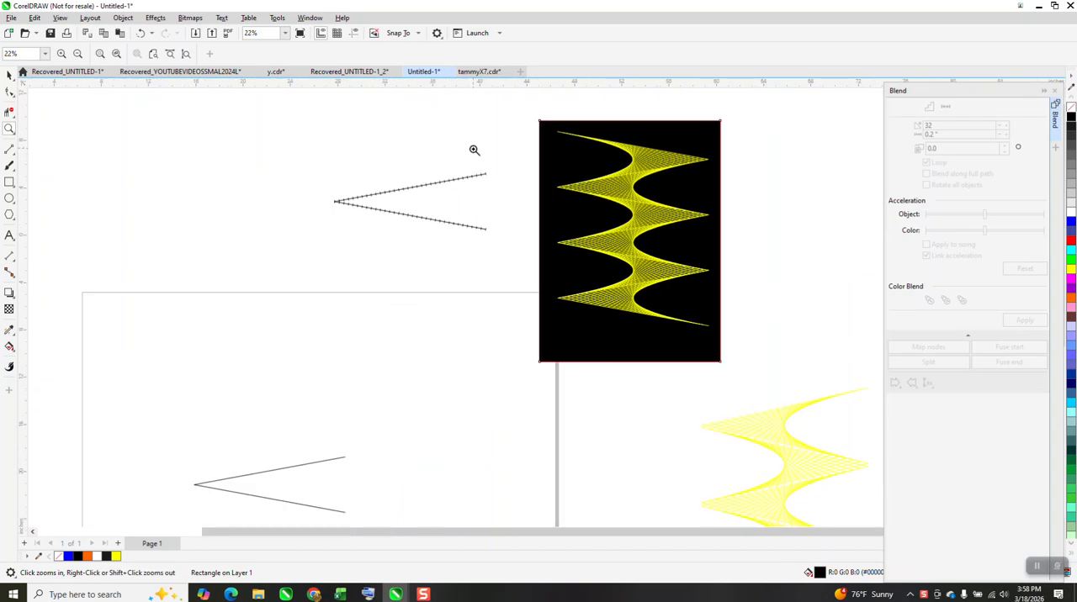
{"action": "left_click_drag", "start_coordinate": [287, 302], "coordinate": [536, 392]}
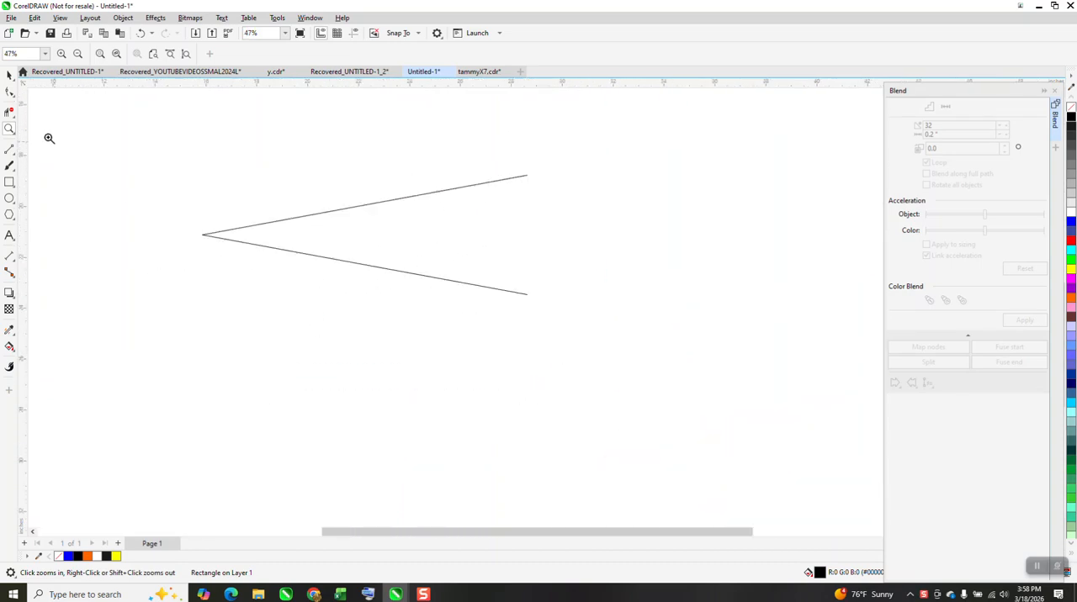
{"action": "left_click", "coordinate": [8, 82]}
{"action": "left_click_drag", "start_coordinate": [343, 215], "coordinate": [353, 196]}
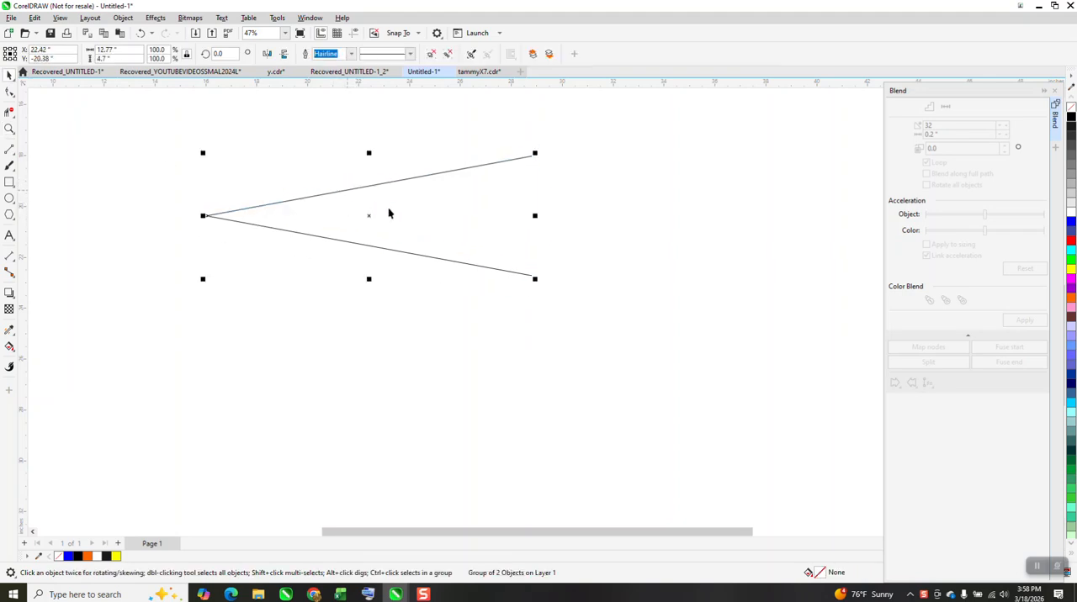
Trace both arms of the V with 2-point lines about 13 inches long, each running from its open end to the shared vertex.
{"action": "left_click", "coordinate": [15, 162]}
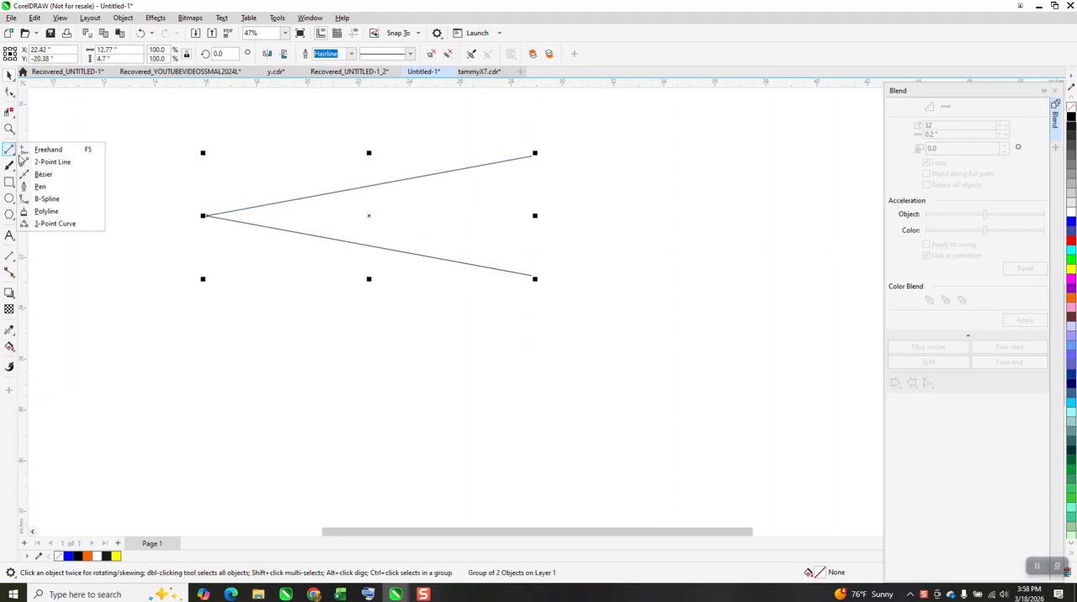
{"action": "left_click", "coordinate": [54, 163]}
{"action": "left_click_drag", "start_coordinate": [533, 276], "coordinate": [206, 215]}
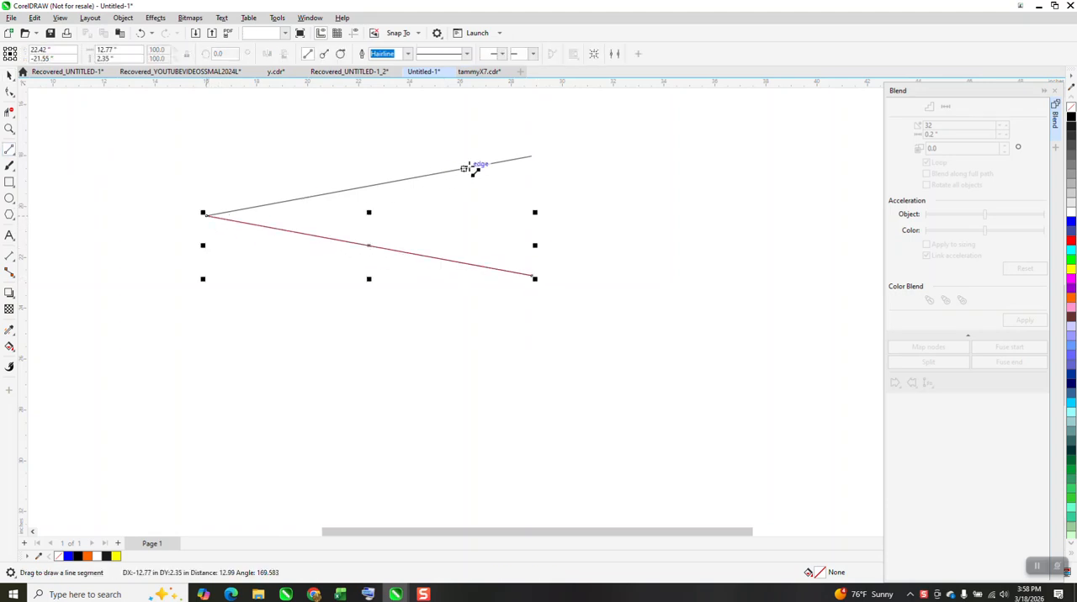
{"action": "left_click_drag", "start_coordinate": [531, 158], "coordinate": [204, 216]}
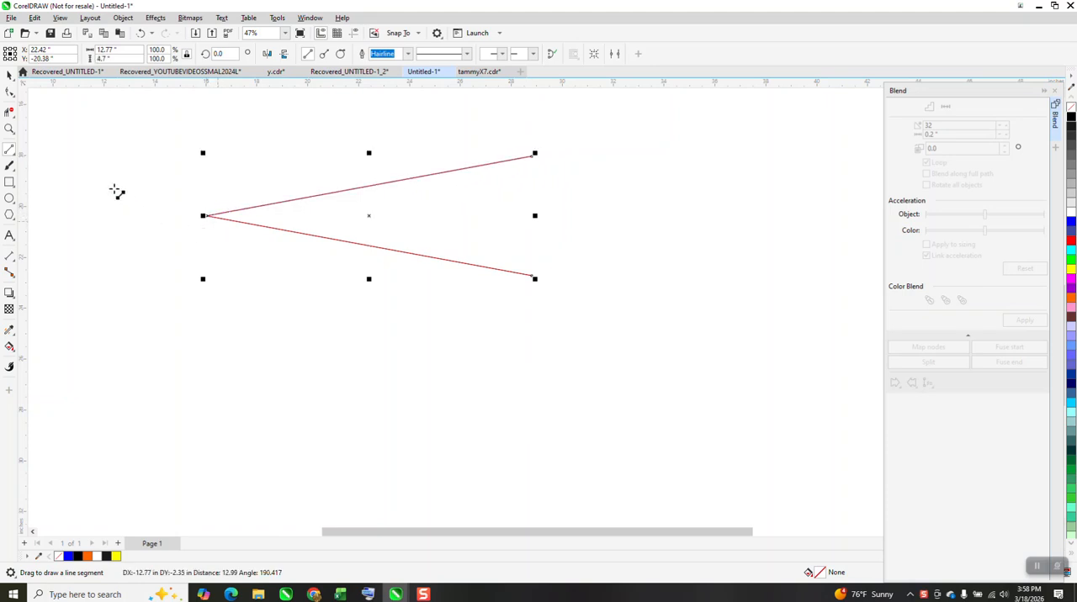
Nudge the original V guide 10 inches down so it is clear of the traced curve, keeping the curve in its place.
{"action": "left_click", "coordinate": [9, 74]}
{"action": "key", "text": "Right"}
{"action": "left_click", "coordinate": [447, 172]}
{"action": "key", "text": "Down"}
{"action": "left_click", "coordinate": [563, 237]}
{"action": "key", "text": "Left"}
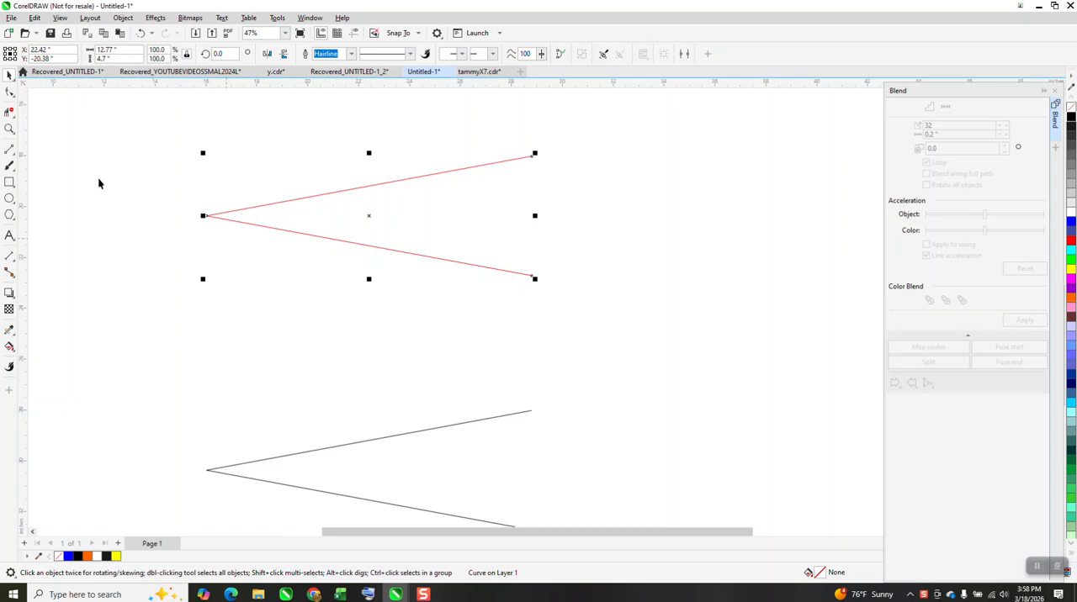
Convert the traced V's vertex segment to a curve and break the path apart at the vertex node.
{"action": "left_click", "coordinate": [9, 92]}
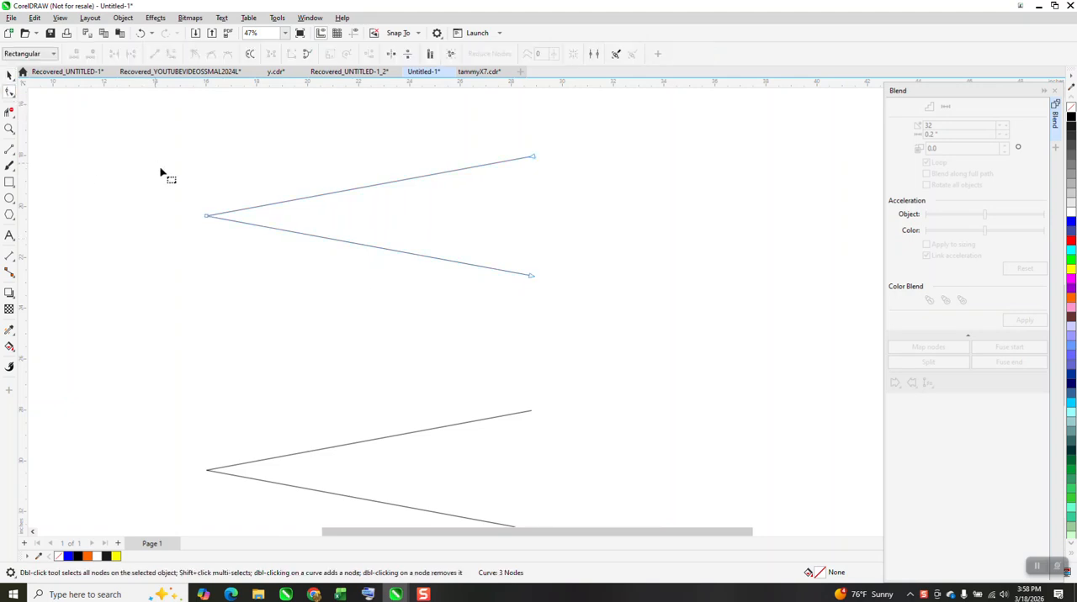
{"action": "right_click", "coordinate": [208, 217]}
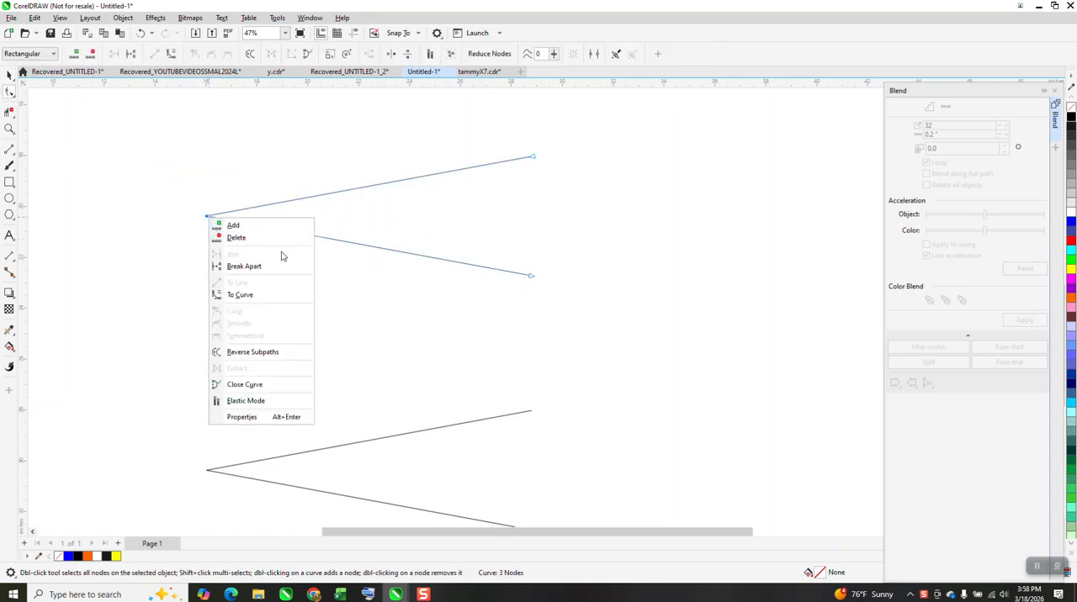
{"action": "left_click", "coordinate": [255, 295]}
{"action": "left_click_drag", "start_coordinate": [139, 126], "coordinate": [383, 230]}
{"action": "right_click", "coordinate": [208, 217]}
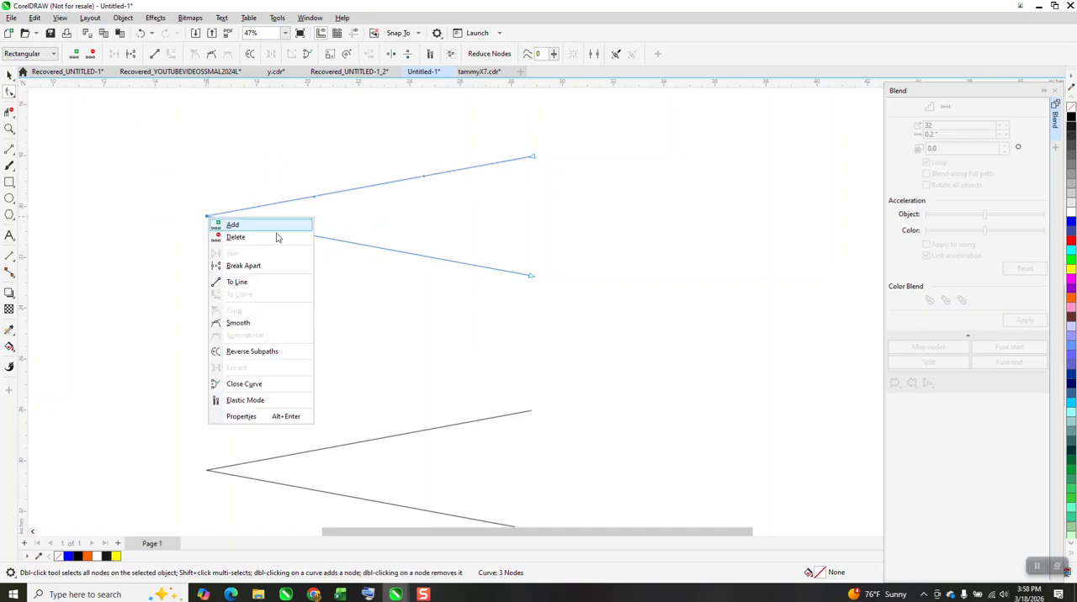
{"action": "left_click", "coordinate": [244, 266]}
Select all nodes of the split V and break the curve apart into two separate line objects.
{"action": "left_click_drag", "start_coordinate": [181, 184], "coordinate": [395, 226]}
{"action": "left_click_drag", "start_coordinate": [132, 113], "coordinate": [616, 315]}
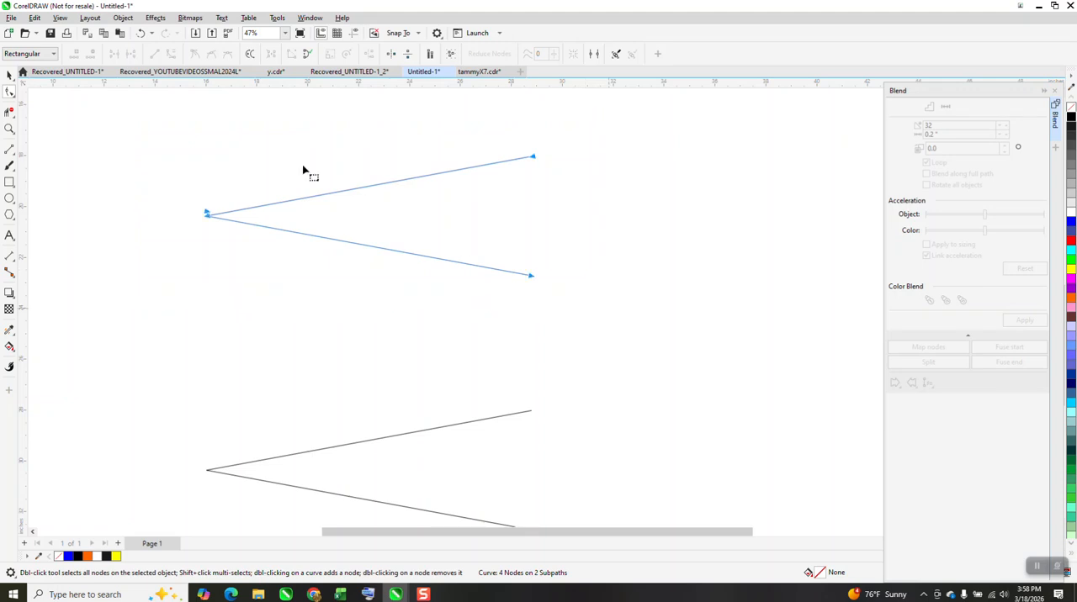
{"action": "left_click", "coordinate": [122, 17]}
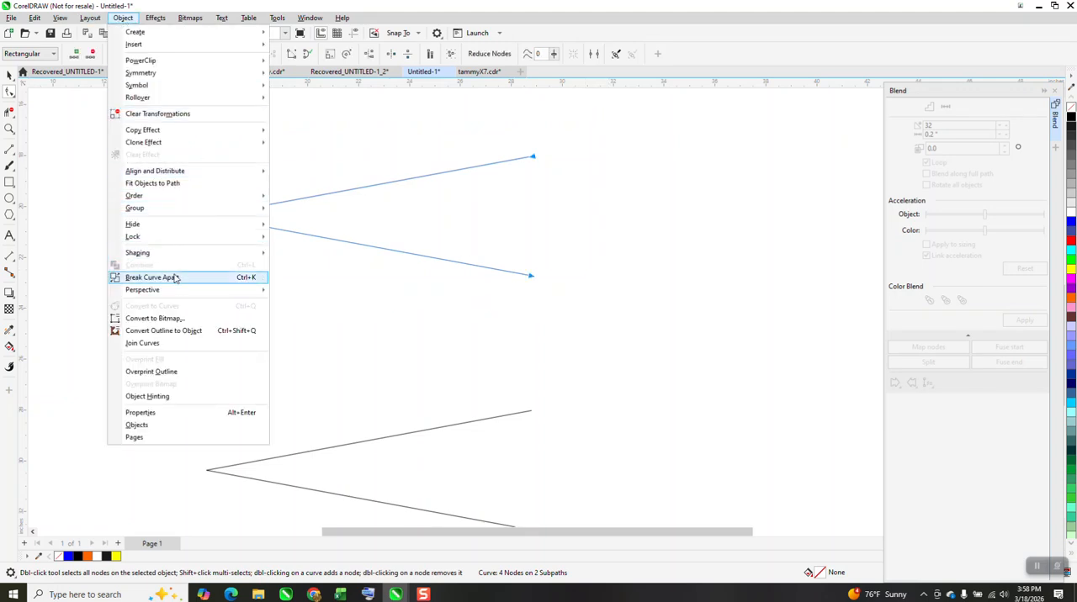
{"action": "left_click", "coordinate": [211, 278]}
{"action": "key", "text": "space"}
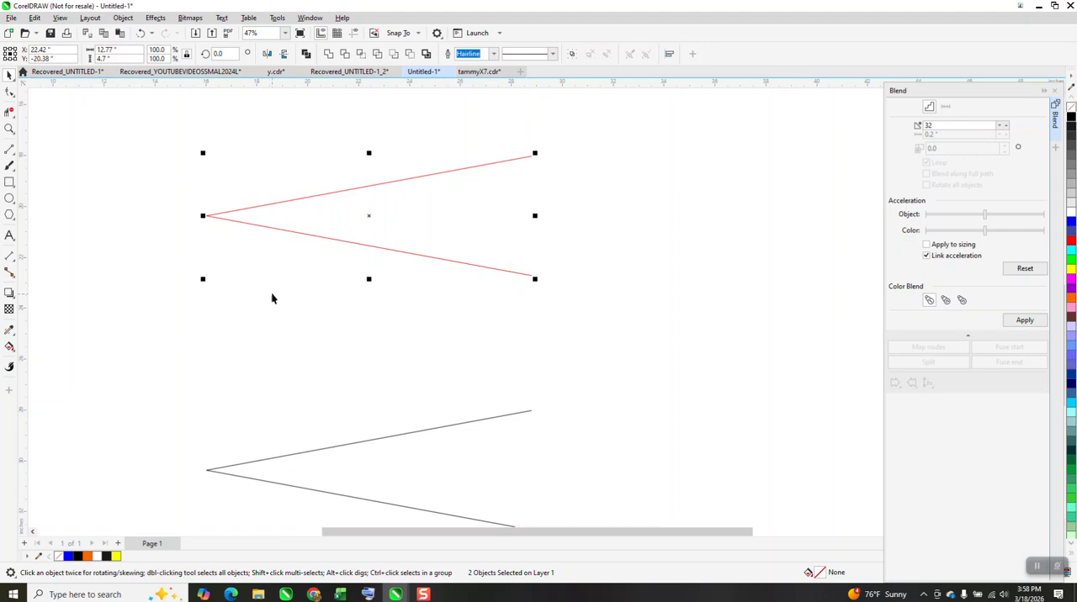
Try a 32-step blend between the two separate lines and undo it.
{"action": "left_click_drag", "start_coordinate": [178, 129], "coordinate": [559, 322]}
{"action": "left_click", "coordinate": [1024, 319]}
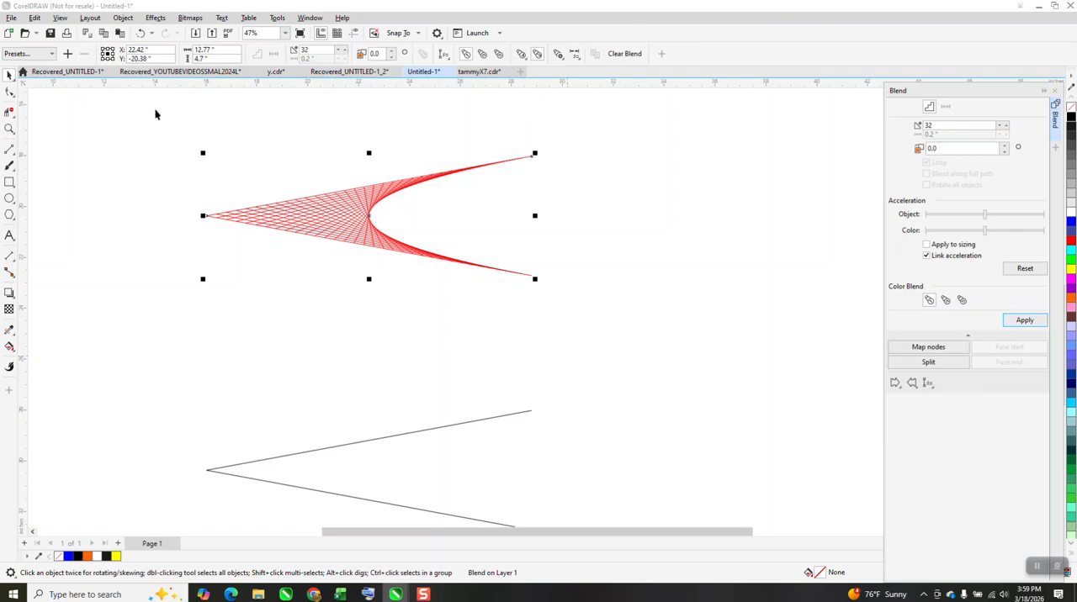
{"action": "left_click", "coordinate": [141, 33]}
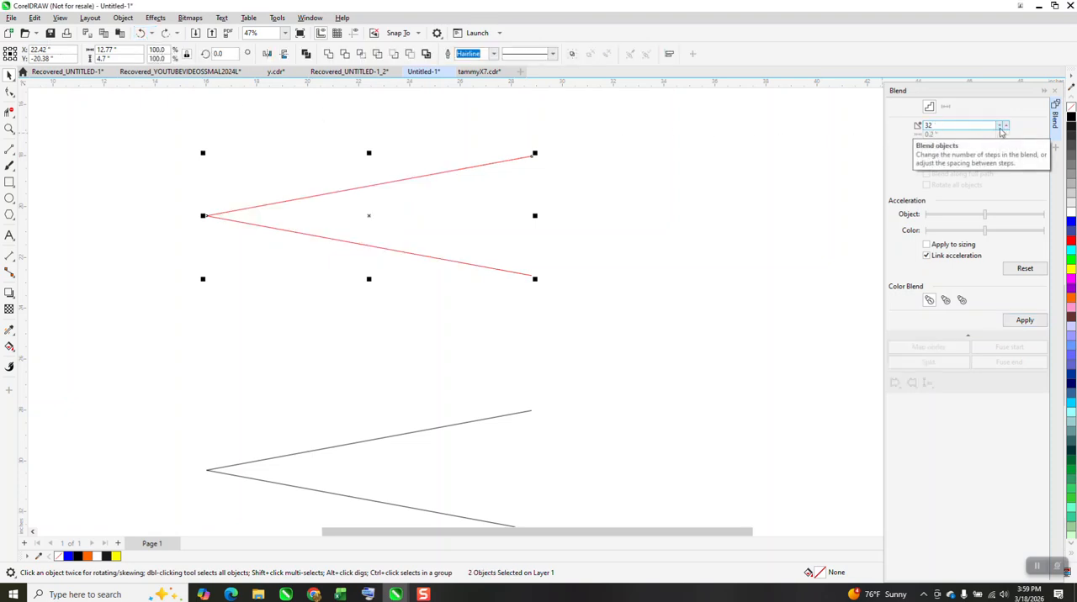
Blend the two lines with 43 steps, check the resulting mesh up close, and close the blend settings.
{"action": "left_click", "coordinate": [1007, 125]}
{"action": "left_click", "coordinate": [1007, 124]}
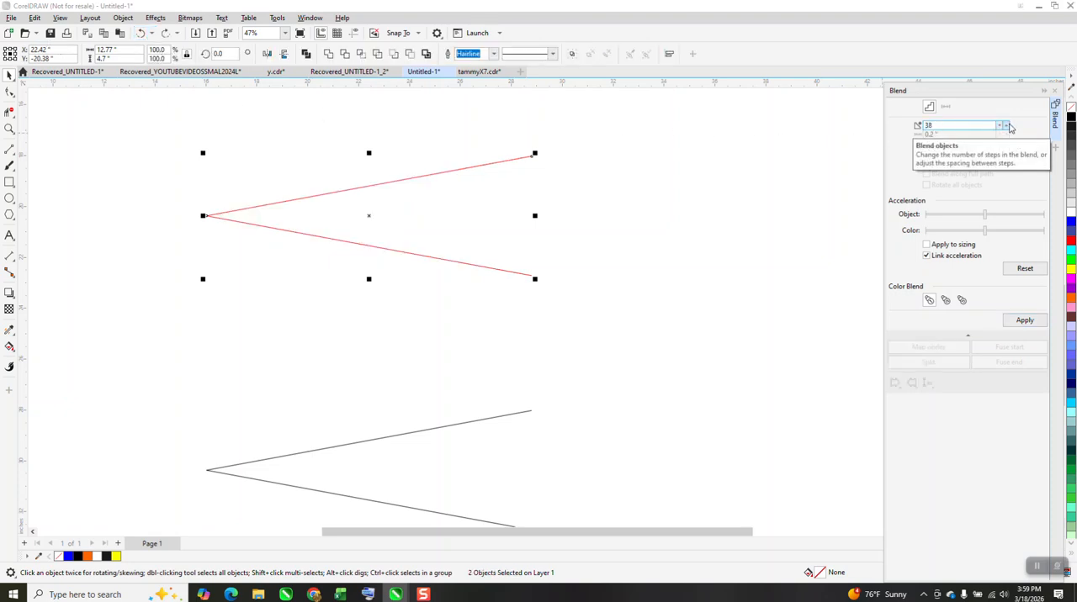
{"action": "left_click", "coordinate": [1025, 321]}
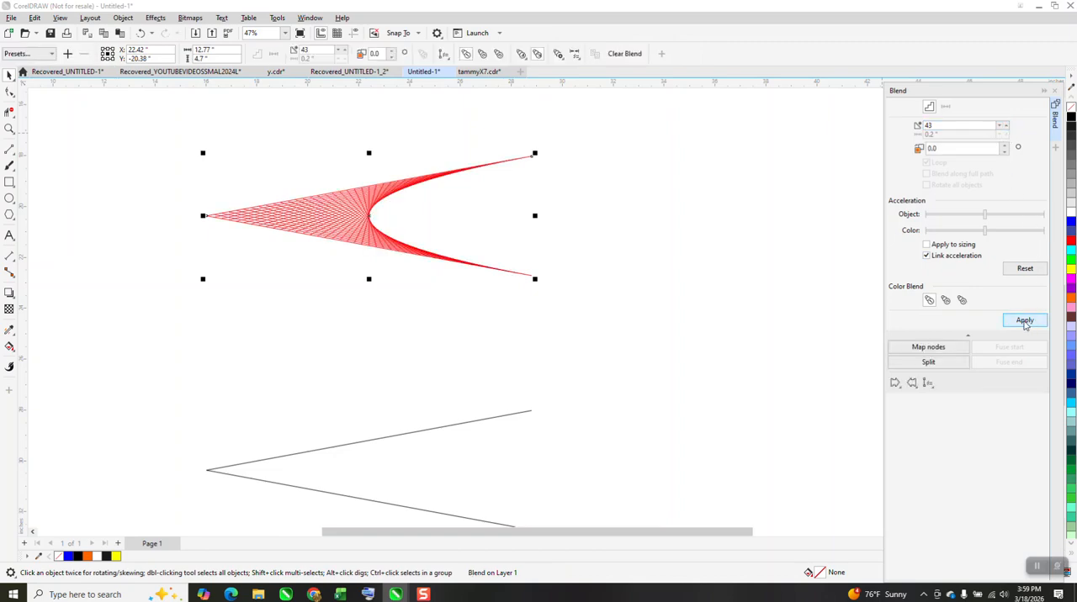
{"action": "left_click", "coordinate": [9, 128]}
{"action": "left_click_drag", "start_coordinate": [243, 184], "coordinate": [454, 276]}
{"action": "right_click", "coordinate": [609, 208]}
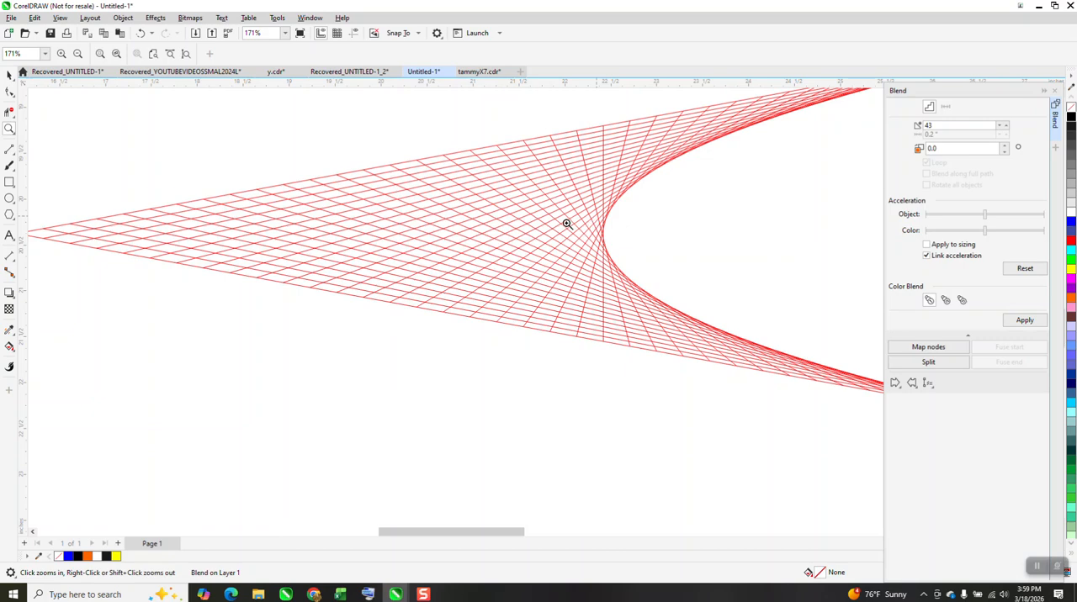
{"action": "right_click", "coordinate": [567, 223]}
{"action": "left_click", "coordinate": [9, 74]}
{"action": "scroll", "coordinate": [336, 279], "scroll_direction": "down", "scroll_amount": 3}
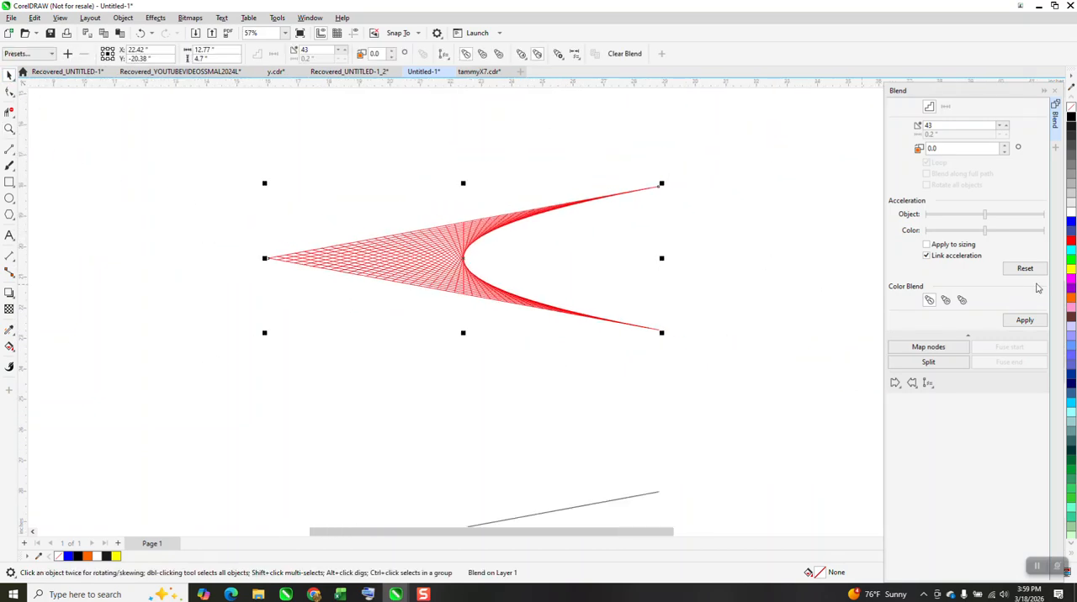
{"action": "left_click", "coordinate": [1054, 99]}
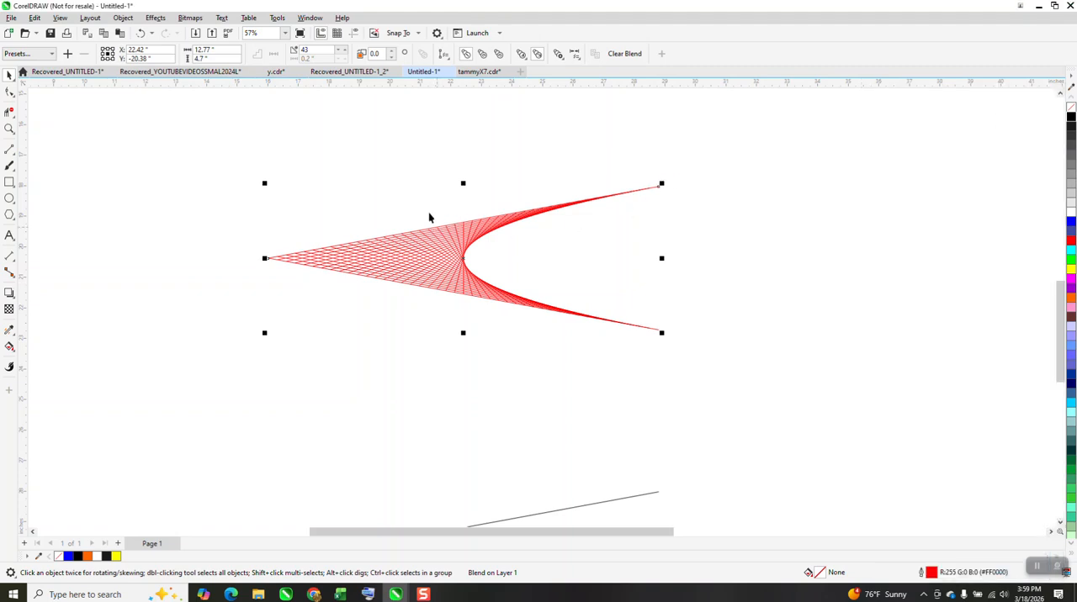
Break the blend apart and group all of its resulting pieces.
{"action": "left_click", "coordinate": [123, 18]}
{"action": "left_click", "coordinate": [182, 279]}
{"action": "left_click_drag", "start_coordinate": [228, 109], "coordinate": [772, 395]}
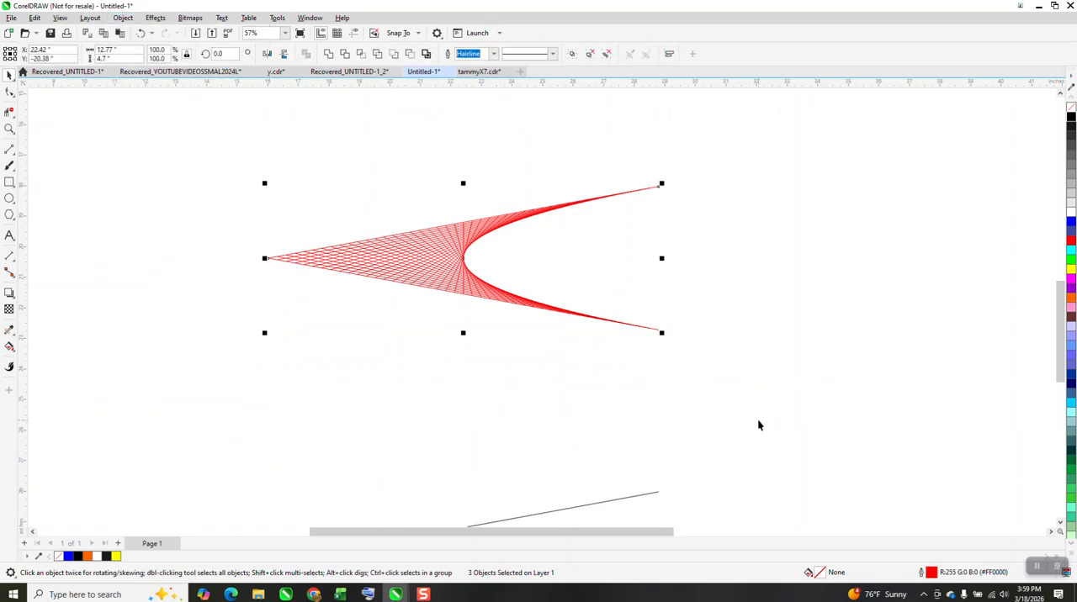
{"action": "key", "text": "ctrl+g"}
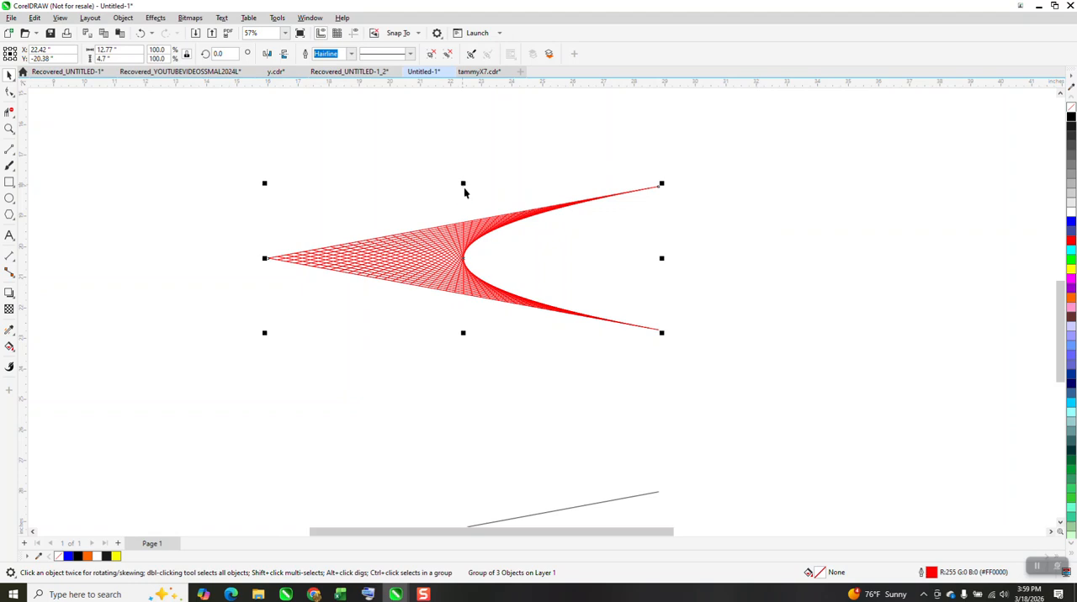
Nest a horizontally mirrored copy of the red group directly below the original, and add a second copy beneath it flipped back.
{"action": "left_click", "coordinate": [266, 54]}
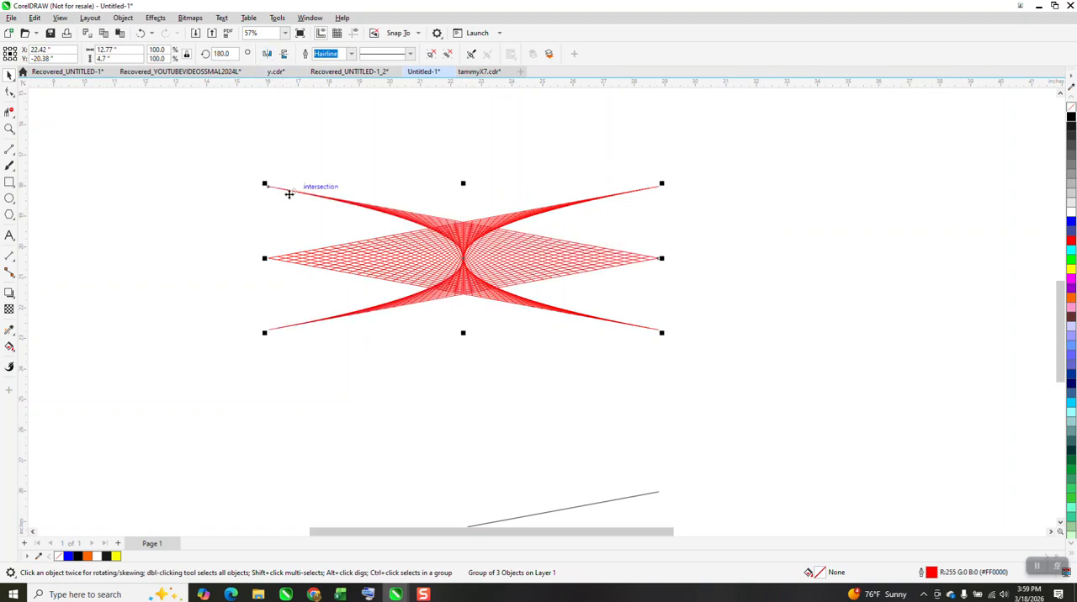
{"action": "left_click_drag", "start_coordinate": [267, 190], "coordinate": [509, 273]}
{"action": "left_click", "coordinate": [141, 34]}
{"action": "left_click_drag", "start_coordinate": [269, 216], "coordinate": [264, 255]}
{"action": "key", "text": "ctrl+d"}
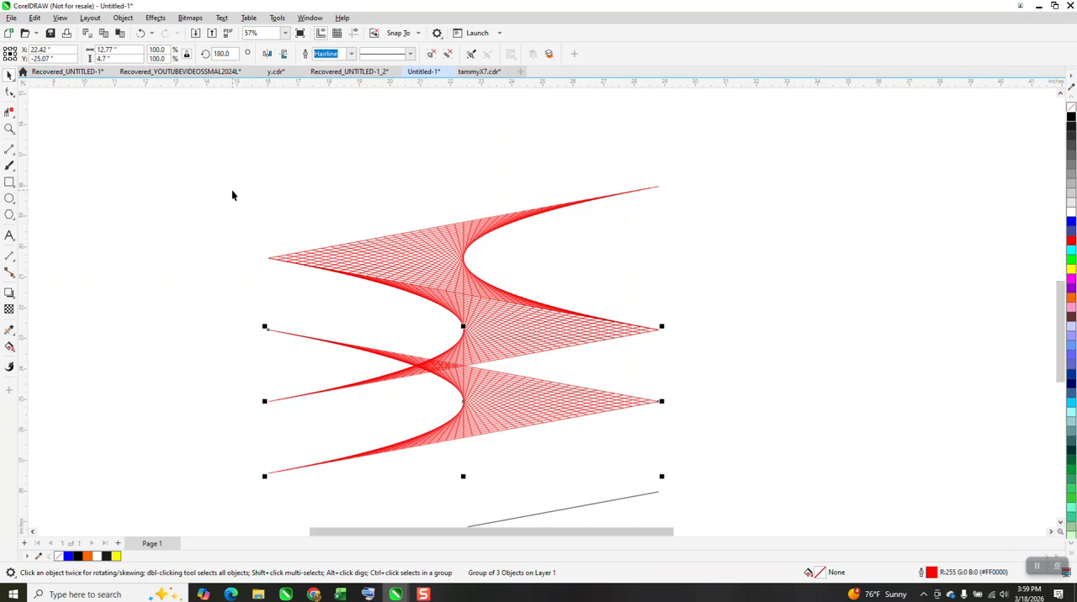
{"action": "left_click", "coordinate": [266, 54]}
Delete the leftover black V guide below the red pattern.
{"action": "scroll", "coordinate": [425, 187], "scroll_direction": "down", "scroll_amount": 4}
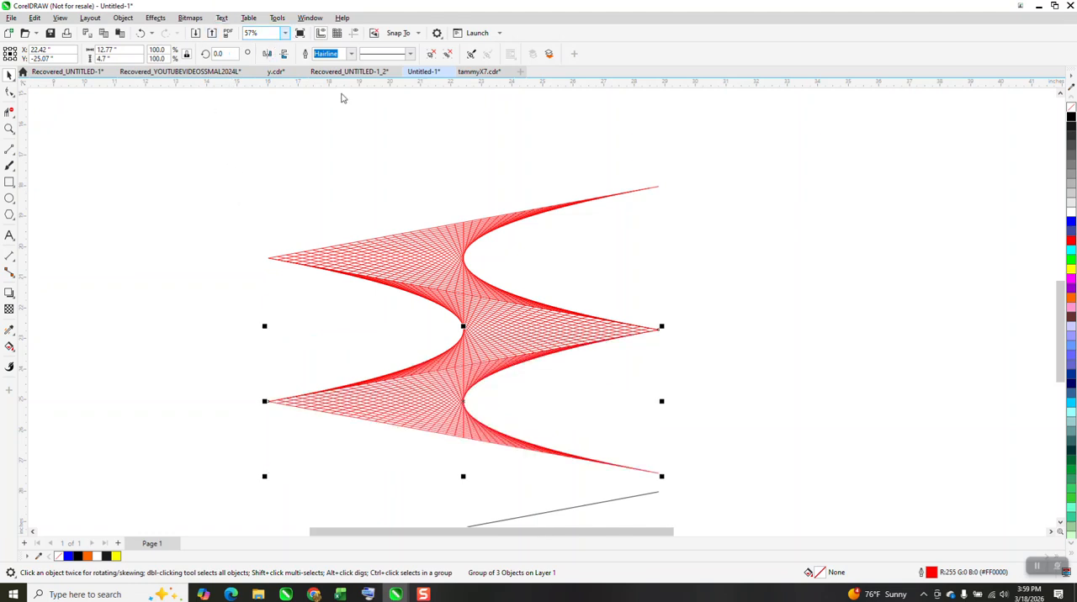
{"action": "left_click", "coordinate": [428, 340]}
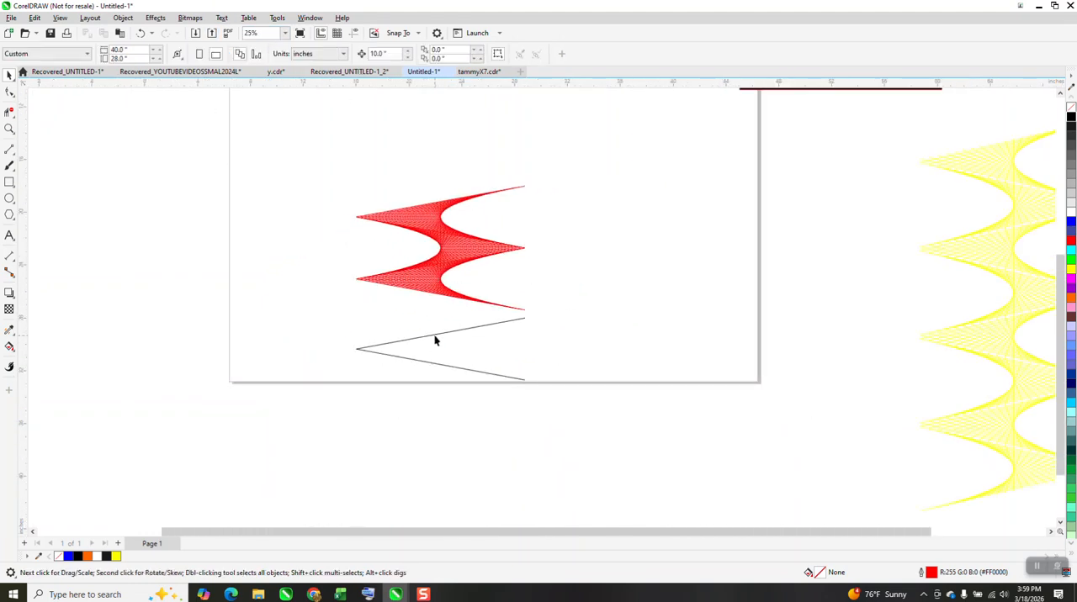
{"action": "left_click", "coordinate": [445, 366]}
{"action": "key", "text": "Delete"}
{"action": "left_click", "coordinate": [440, 292]}
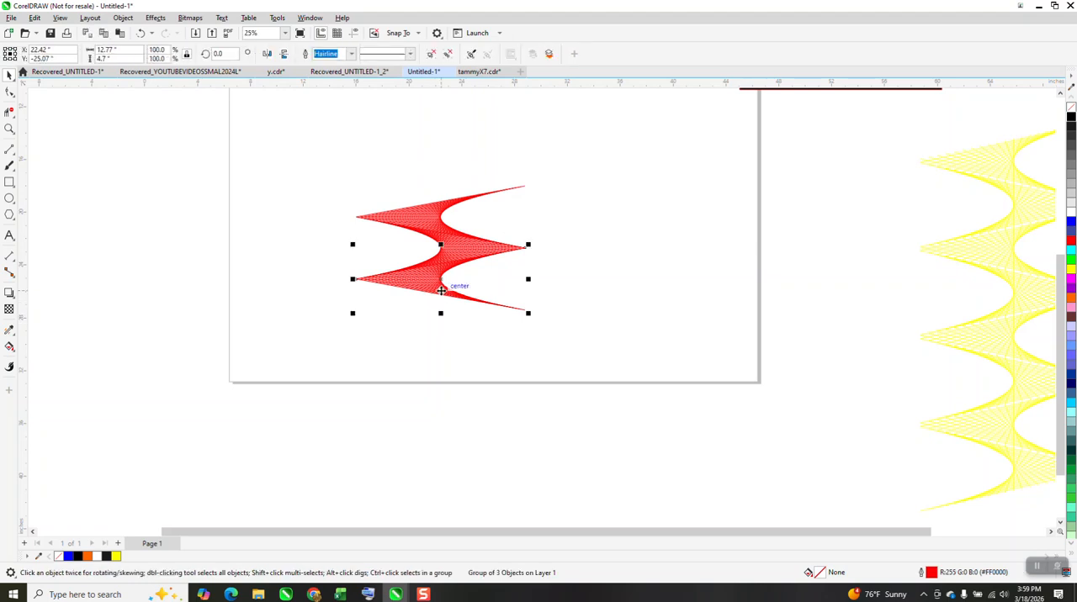
{"action": "key", "text": "ctrl+d"}
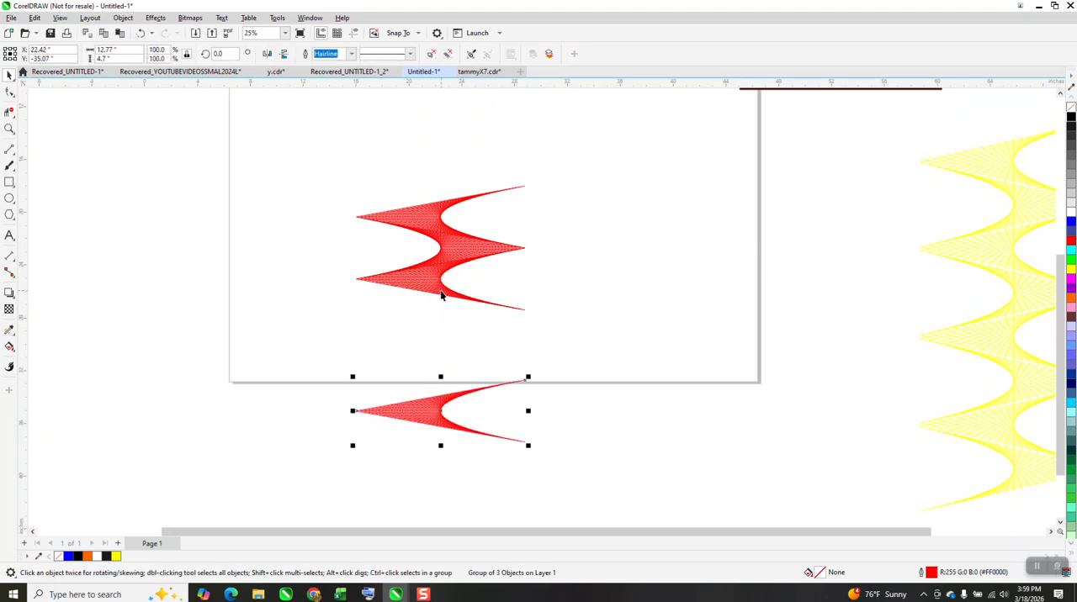
{"action": "key", "text": "Delete"}
Group the three red sections and place a horizontally mirrored copy of the group so it continues the zigzag below.
{"action": "left_click_drag", "start_coordinate": [318, 148], "coordinate": [613, 380]}
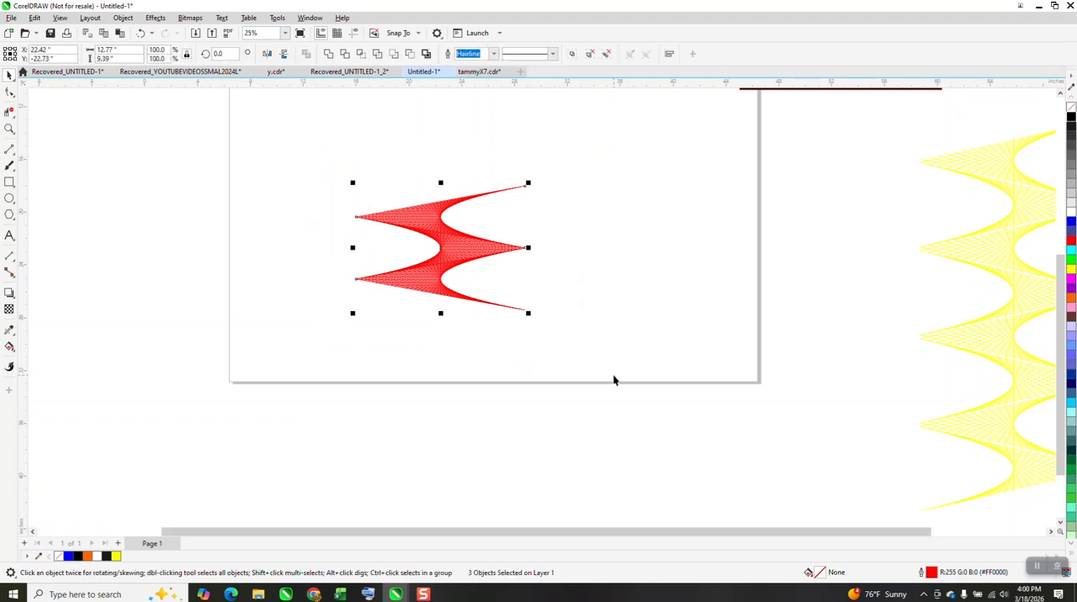
{"action": "key", "text": "ctrl+g"}
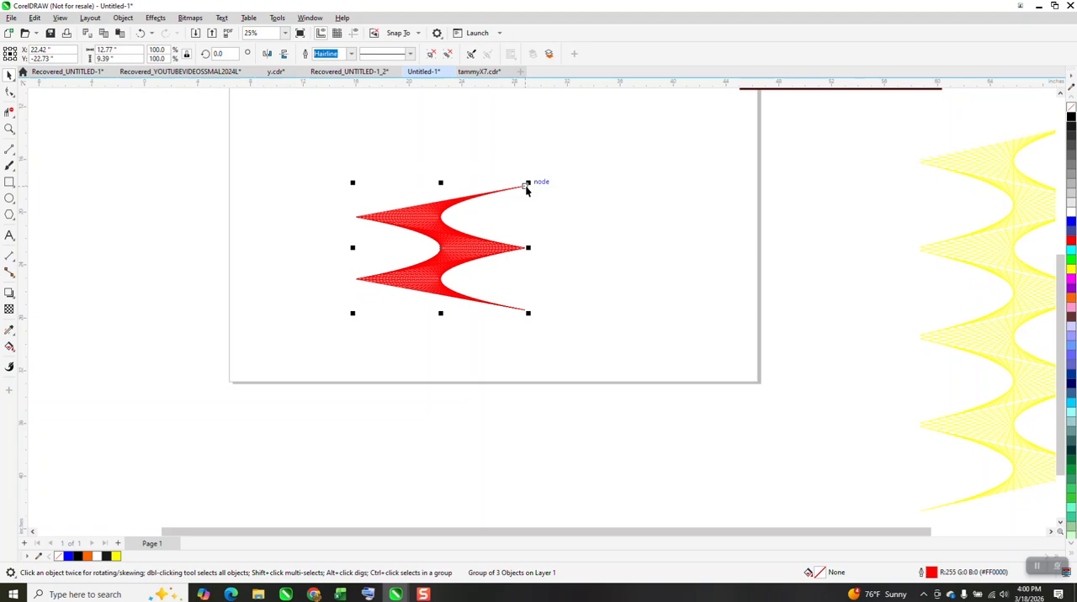
{"action": "left_click", "coordinate": [268, 54]}
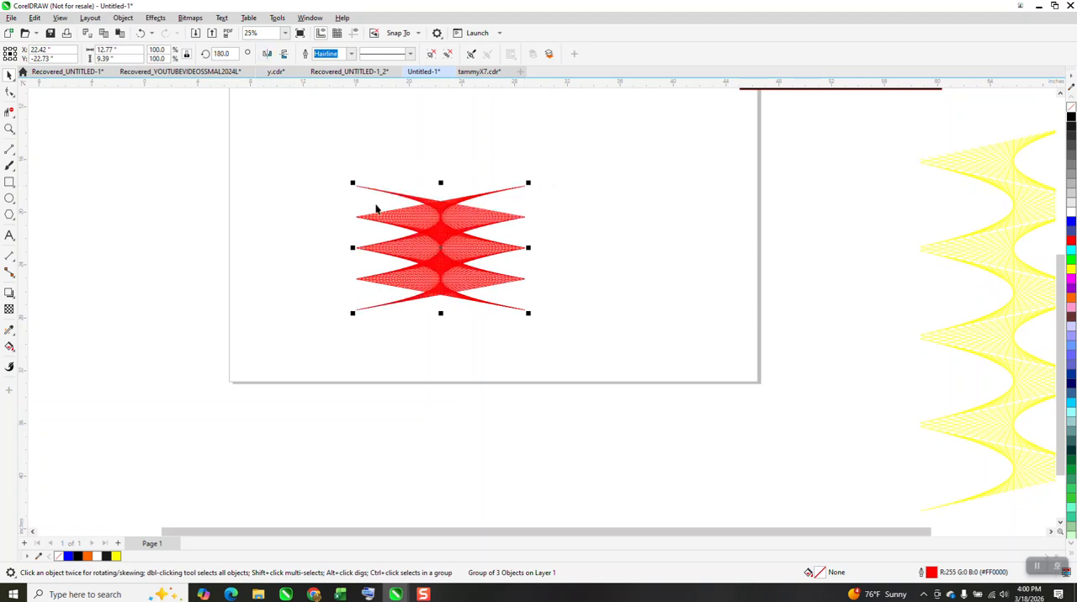
{"action": "left_click_drag", "start_coordinate": [354, 190], "coordinate": [360, 281]}
Duplicate the lower red group downward, mirror the copy horizontally to extend the zigzag, and inspect the seams between the groups.
{"action": "scroll", "coordinate": [324, 275], "scroll_direction": "down", "scroll_amount": 2}
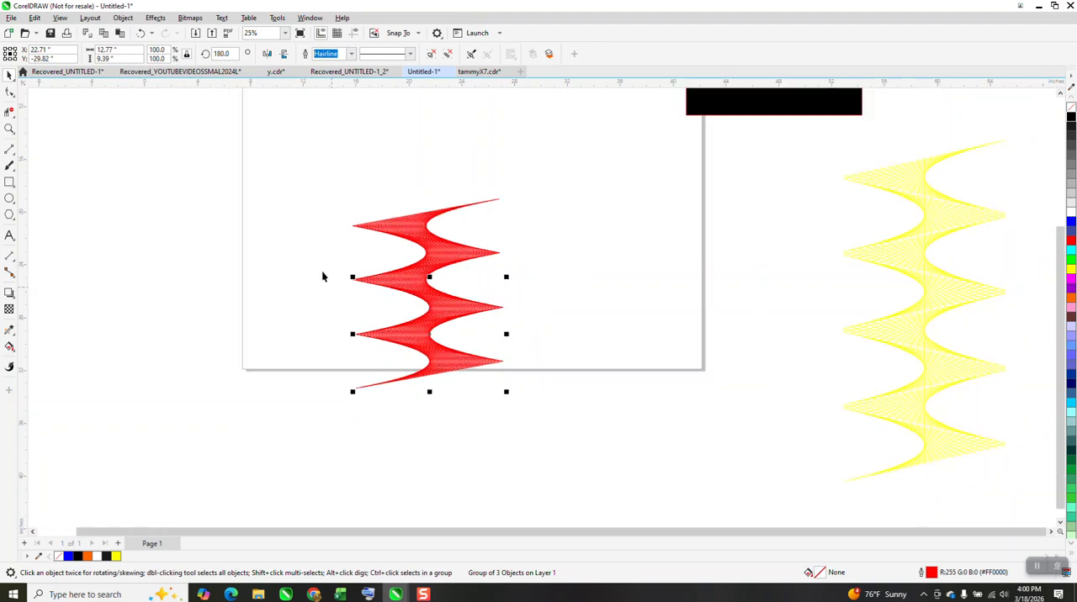
{"action": "key", "text": "ctrl+d"}
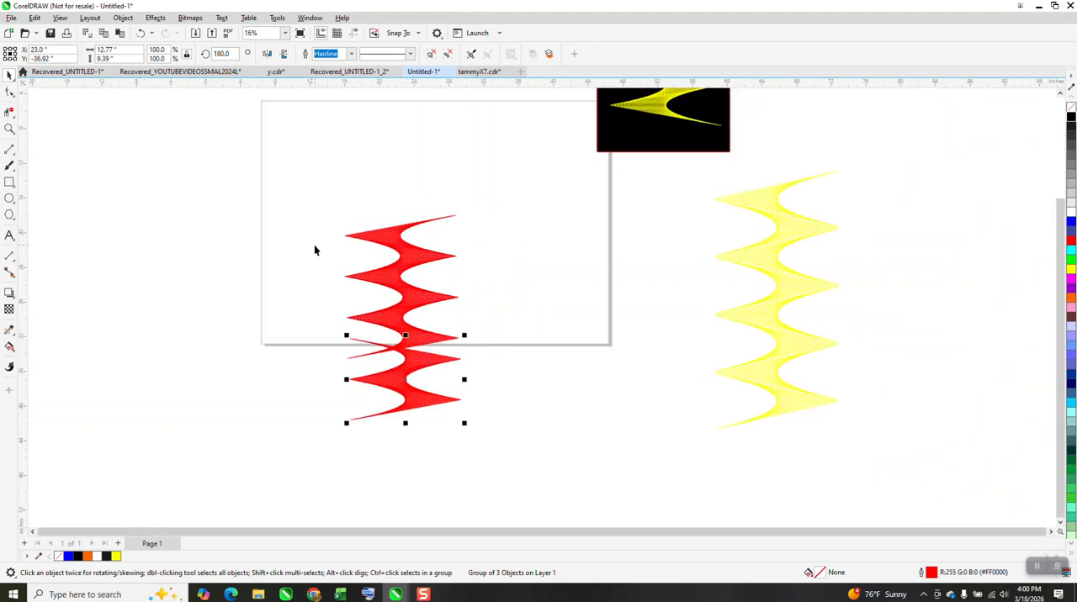
{"action": "left_click", "coordinate": [267, 54]}
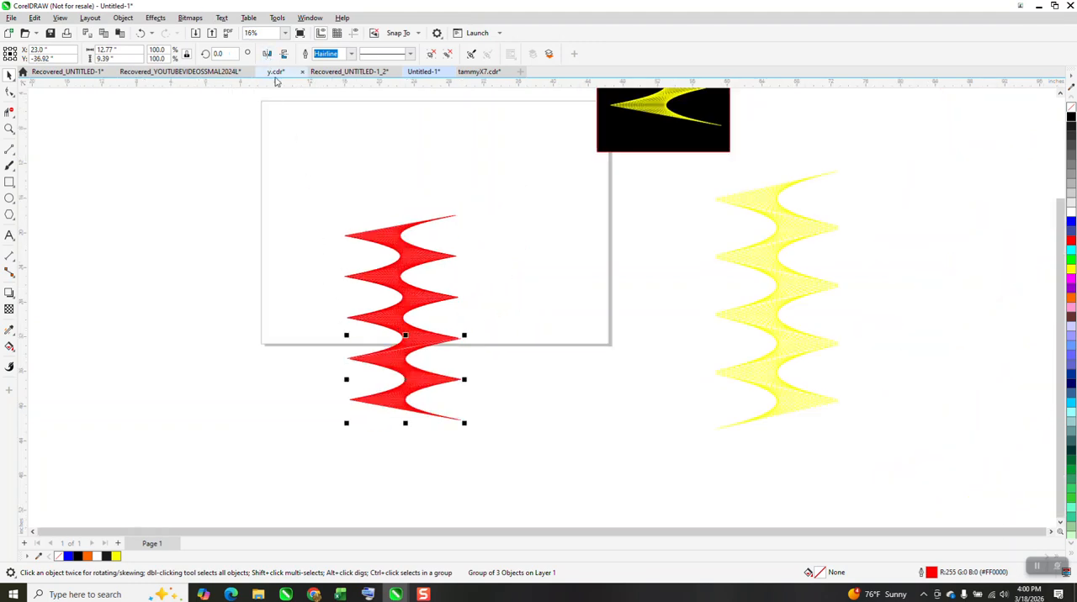
{"action": "left_click", "coordinate": [9, 127]}
{"action": "left_click_drag", "start_coordinate": [325, 307], "coordinate": [495, 365]}
{"action": "scroll", "coordinate": [495, 365], "scroll_direction": "down", "scroll_amount": 4}
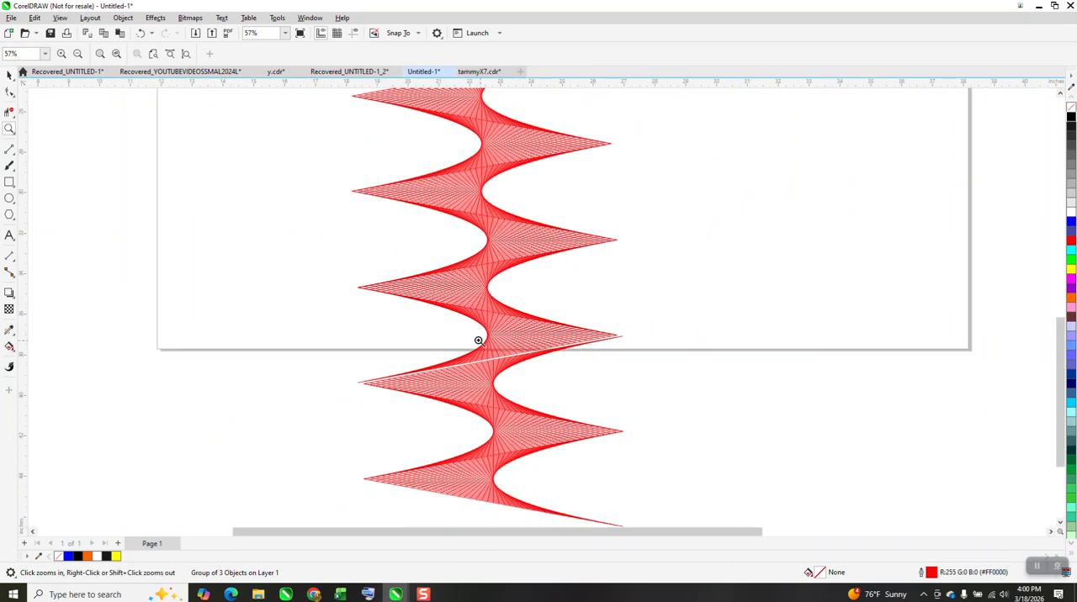
Shift the lowest red group slightly sideways to close the seam with the group above it.
{"action": "left_click", "coordinate": [9, 75]}
{"action": "left_click_drag", "start_coordinate": [419, 387], "coordinate": [360, 380]}
{"action": "scroll", "coordinate": [325, 340], "scroll_direction": "down", "scroll_amount": 2}
{"action": "scroll", "coordinate": [320, 335], "scroll_direction": "down", "scroll_amount": 1}
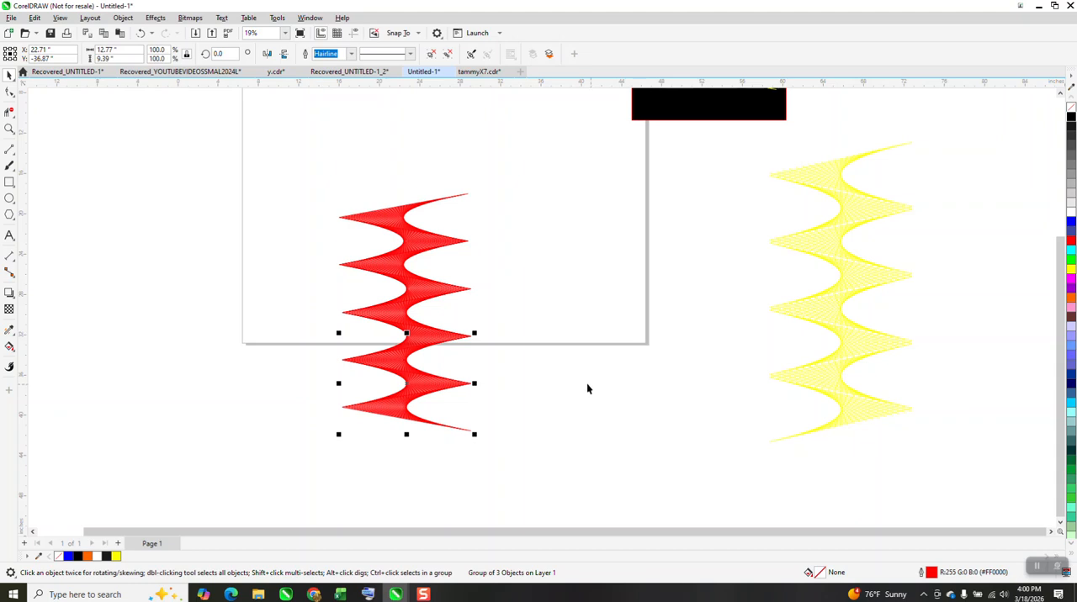
Set the outline of the whole red zigzag to yellow and place the black rectangle behind it, stretched to 151.8% height.
{"action": "scroll", "coordinate": [589, 384], "scroll_direction": "down", "scroll_amount": 1}
{"action": "left_click_drag", "start_coordinate": [384, 233], "coordinate": [581, 467]}
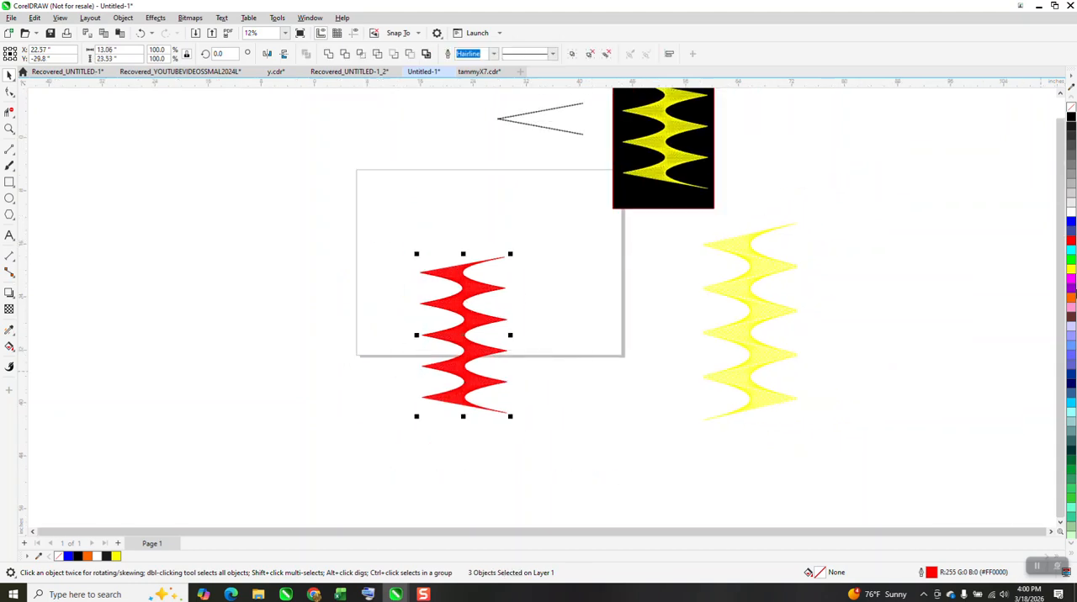
{"action": "right_click", "coordinate": [1071, 270]}
{"action": "left_click_drag", "start_coordinate": [633, 207], "coordinate": [459, 436]}
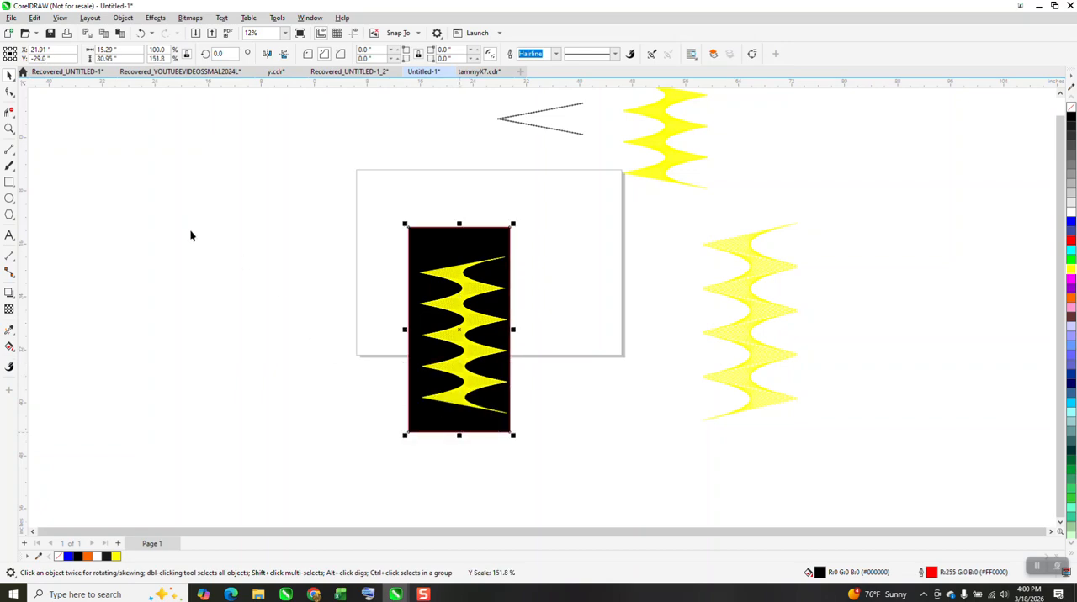
Examine the yellow line pattern against the black background, both up close and as a whole.
{"action": "left_click", "coordinate": [9, 129]}
{"action": "left_click_drag", "start_coordinate": [444, 258], "coordinate": [509, 318]}
{"action": "scroll", "coordinate": [510, 320], "scroll_direction": "down", "scroll_amount": 4}
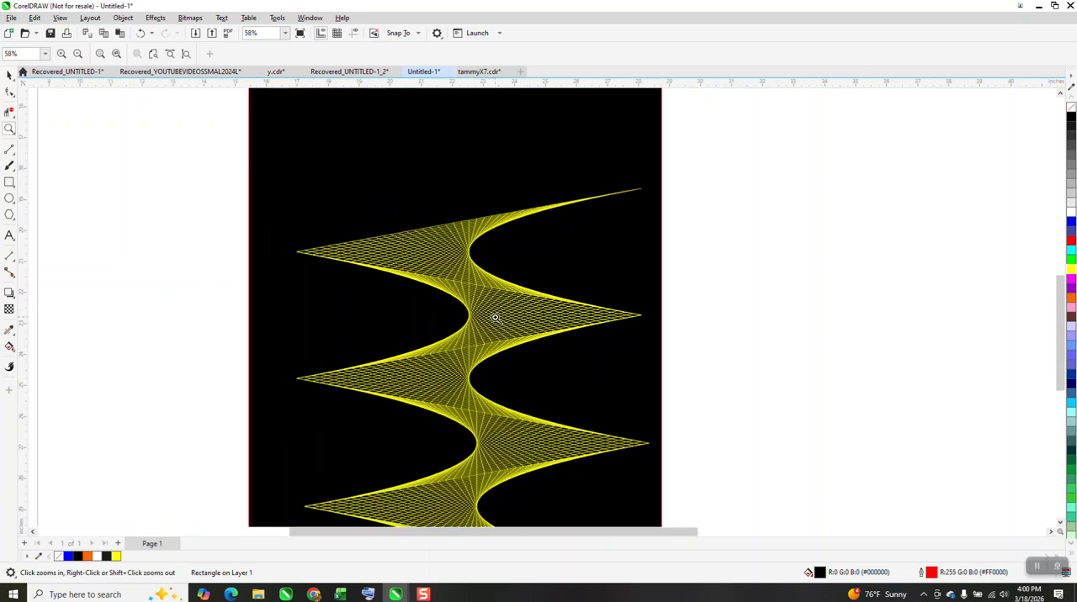
{"action": "scroll", "coordinate": [493, 320], "scroll_direction": "down", "scroll_amount": 2}
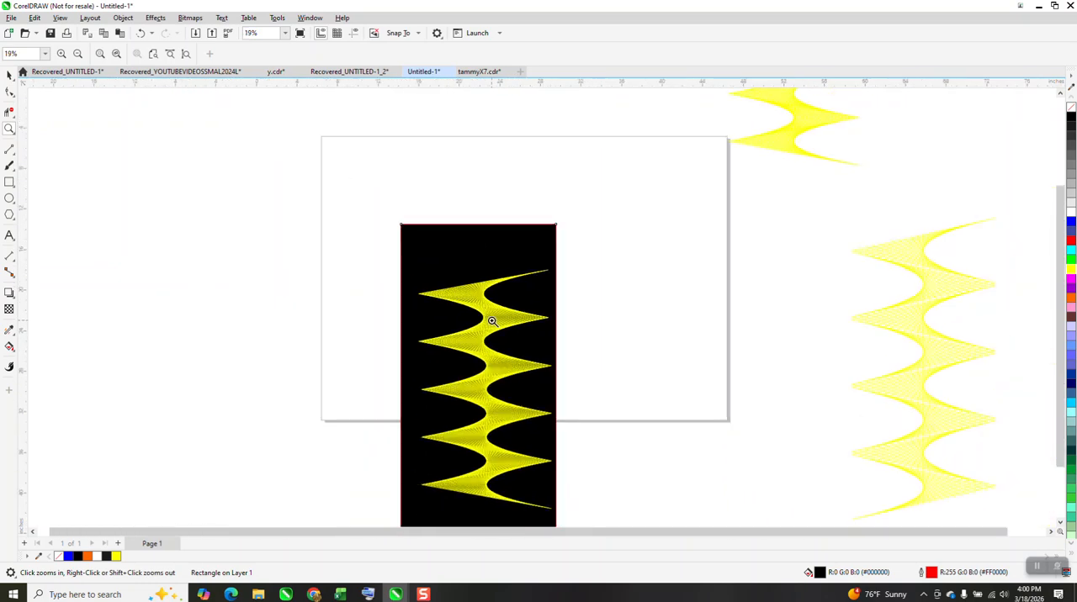
{"action": "scroll", "coordinate": [492, 321], "scroll_direction": "down", "scroll_amount": 1}
{"action": "left_click", "coordinate": [10, 75]}
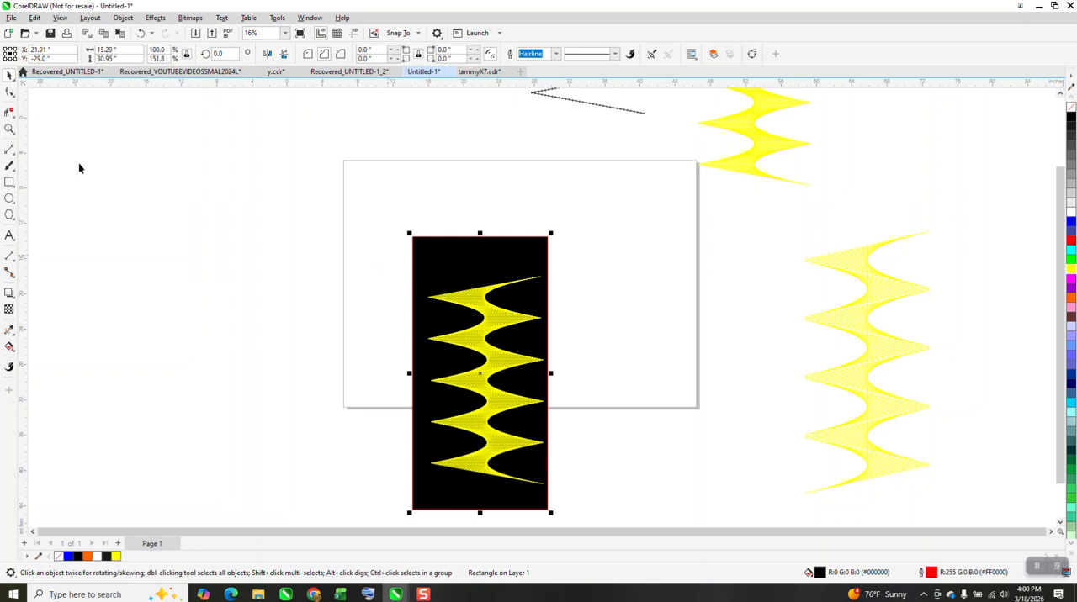
{"action": "left_click", "coordinate": [10, 129]}
{"action": "left_click_drag", "start_coordinate": [396, 270], "coordinate": [620, 478]}
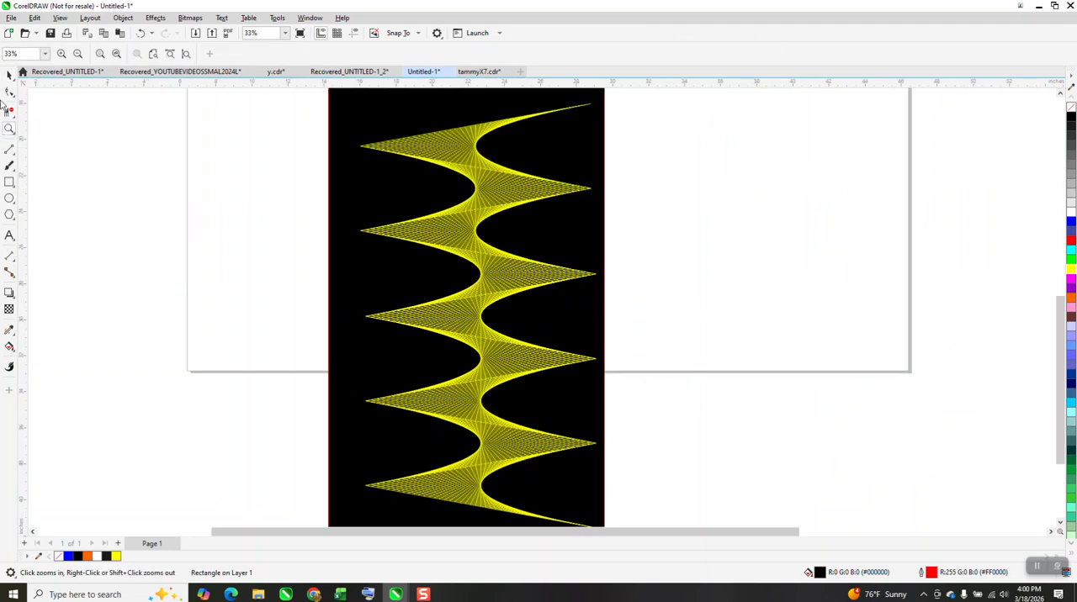
Select the complete yellow zigzag and ungroup it into its individual sections.
{"action": "left_click", "coordinate": [9, 76]}
{"action": "scroll", "coordinate": [380, 161], "scroll_direction": "down", "scroll_amount": 1}
{"action": "left_click_drag", "start_coordinate": [325, 103], "coordinate": [620, 471]}
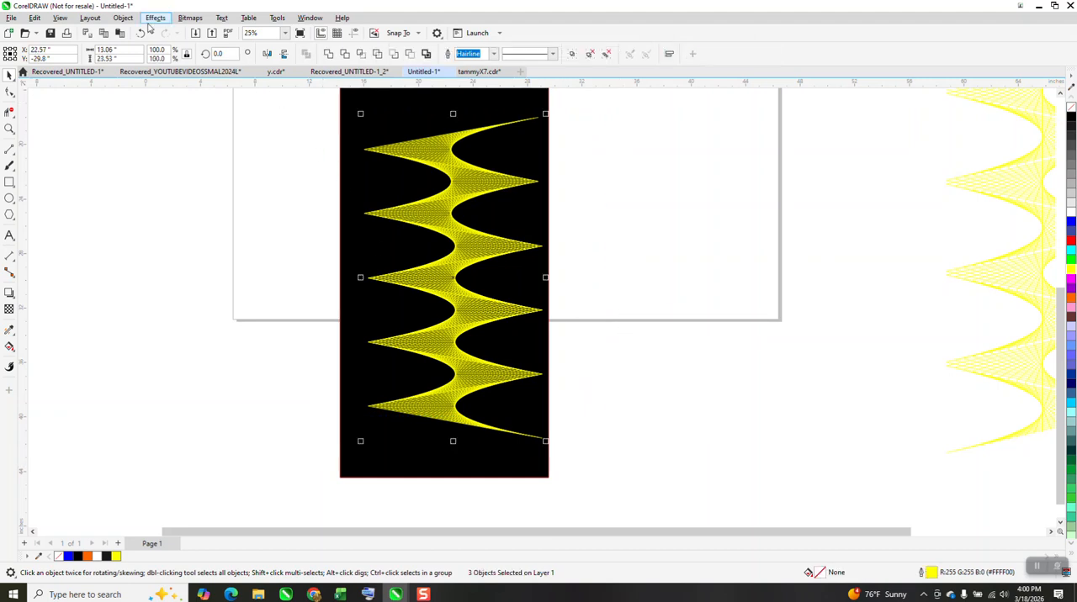
{"action": "left_click", "coordinate": [123, 18]}
{"action": "mouse_move", "coordinate": [144, 211]}
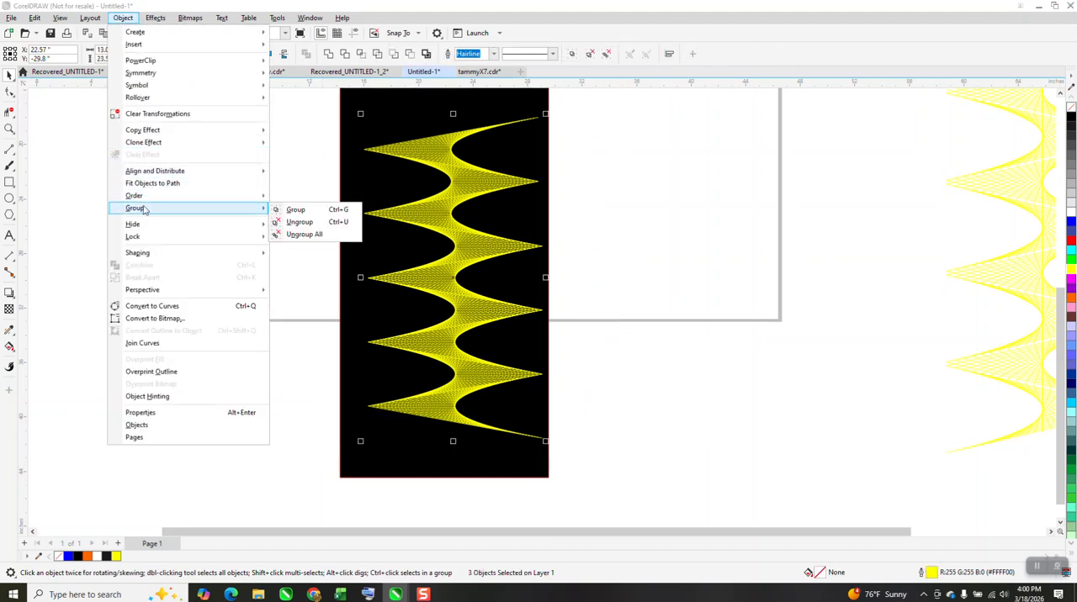
{"action": "left_click", "coordinate": [290, 223]}
{"action": "left_click", "coordinate": [296, 204]}
Recolour the outlines of the zigzag's sections: the top one red, the third blue and the fourth green.
{"action": "left_click", "coordinate": [423, 148]}
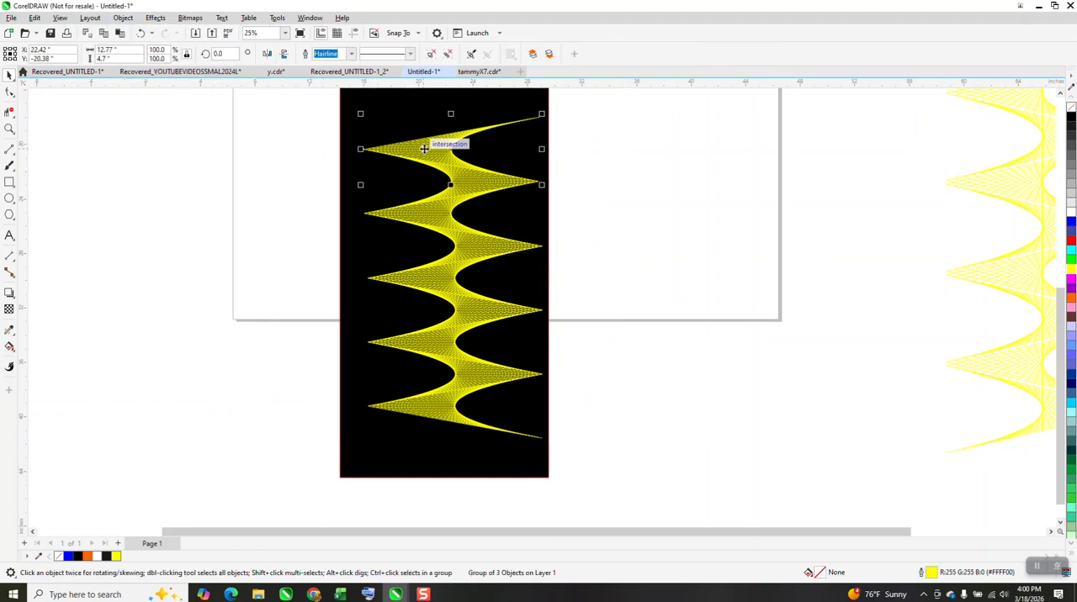
{"action": "left_click", "coordinate": [1071, 243]}
{"action": "left_click", "coordinate": [452, 215]}
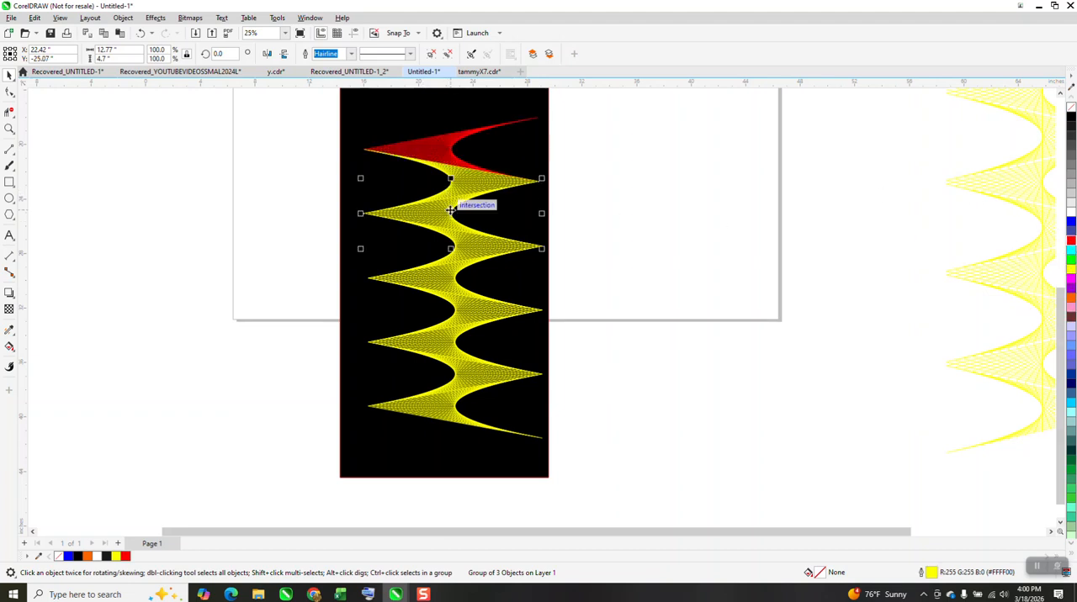
{"action": "left_click", "coordinate": [1071, 223]}
{"action": "left_click", "coordinate": [470, 250]}
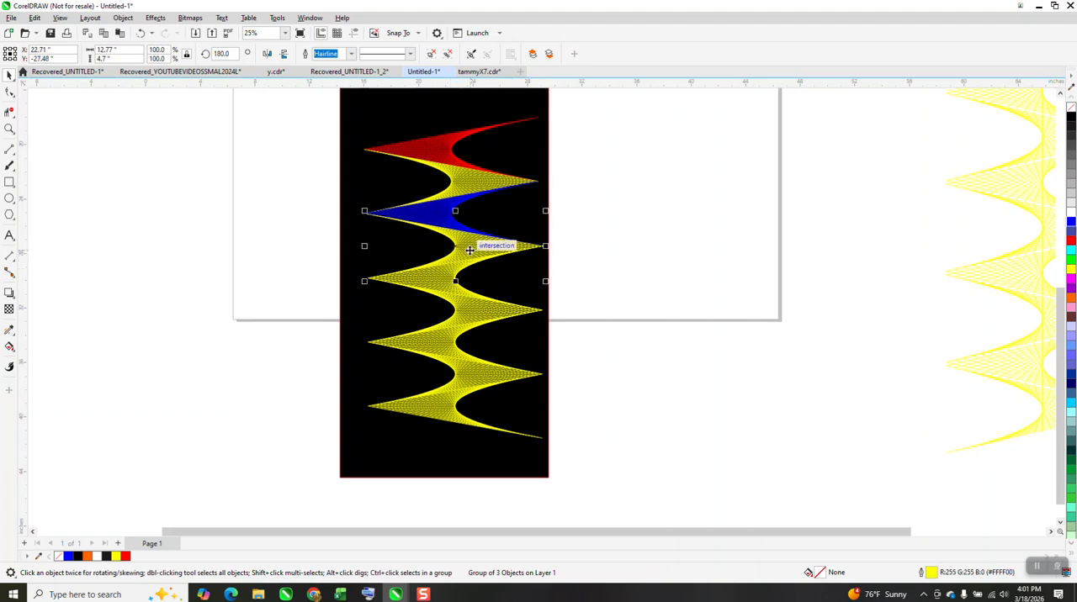
{"action": "left_click", "coordinate": [1071, 261]}
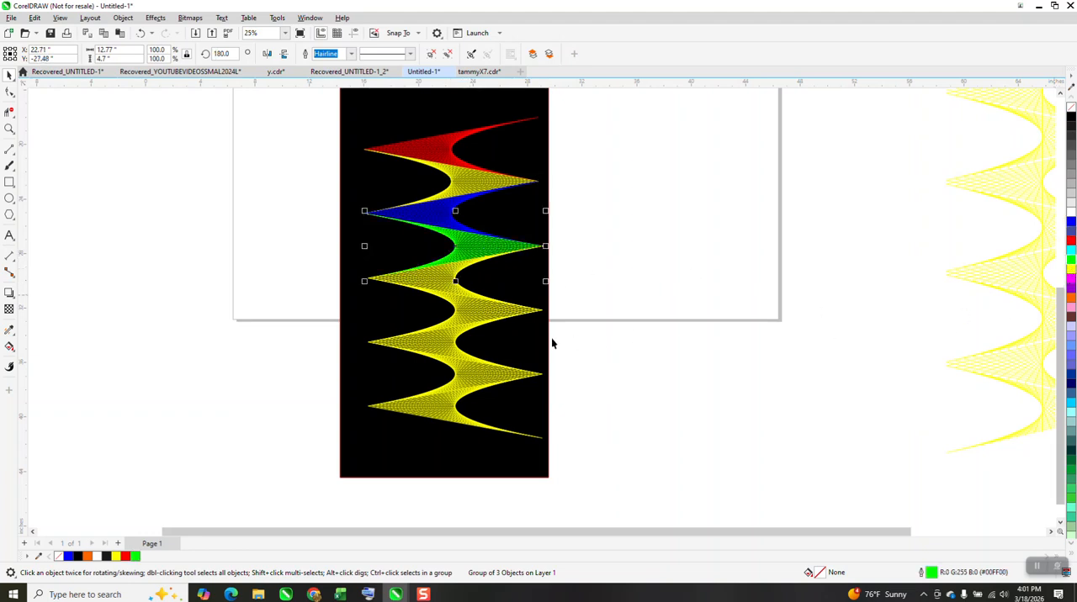
Set the outline of the fifth zigzag section to purple (#9900CC) and the sixth to light blue-violet (#6666FF).
{"action": "left_click", "coordinate": [438, 281]}
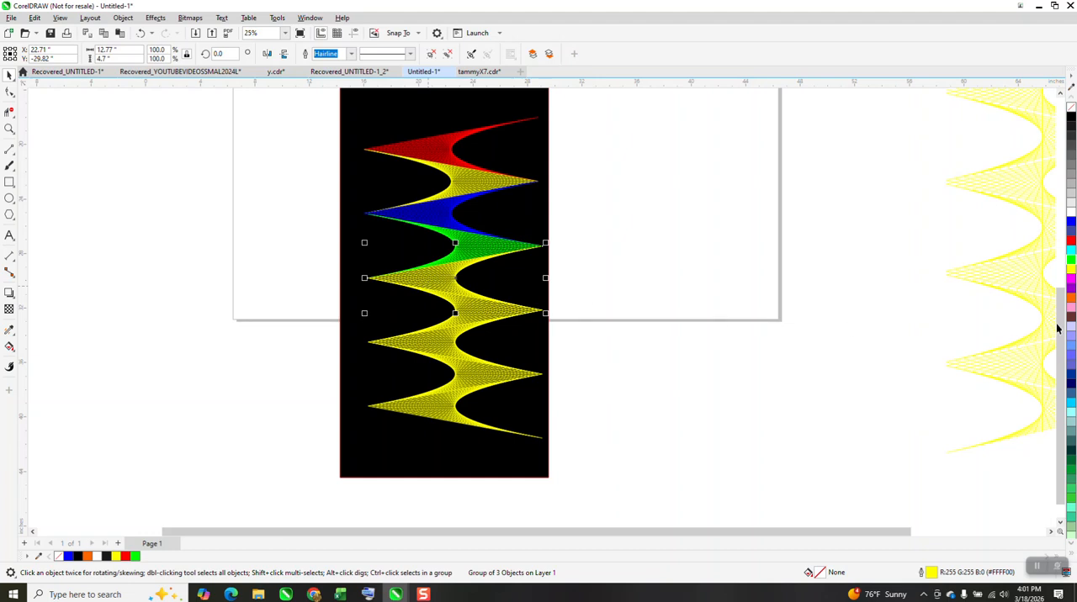
{"action": "left_click", "coordinate": [1071, 292]}
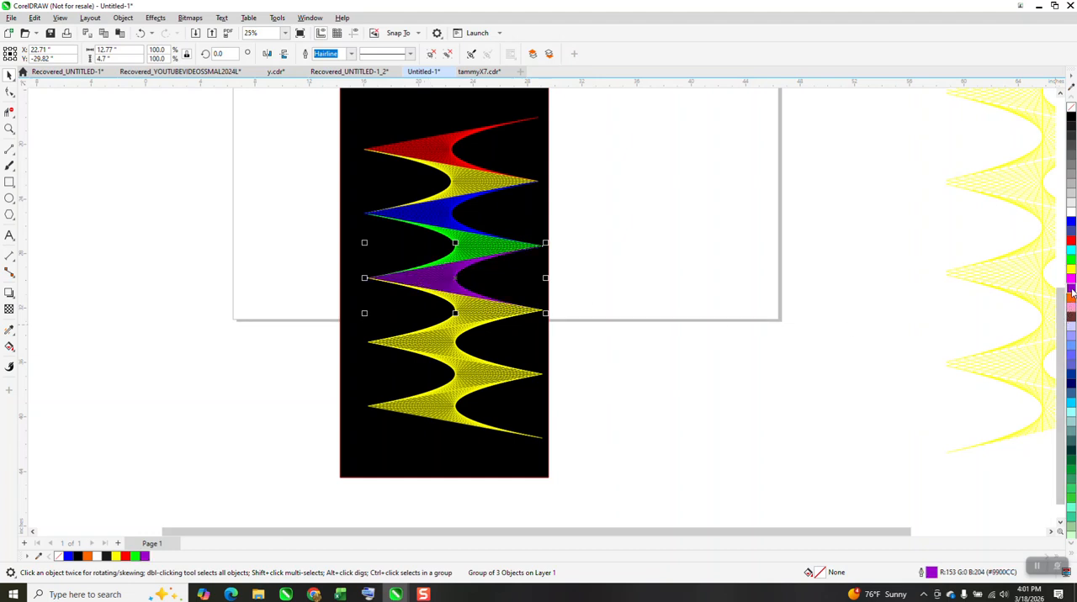
{"action": "left_click", "coordinate": [473, 309]}
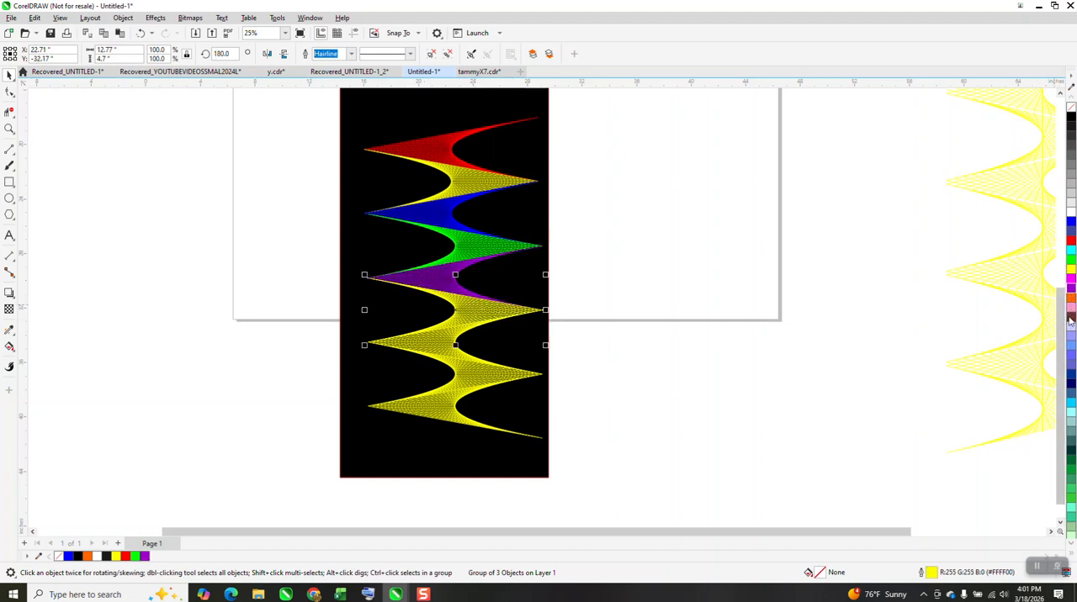
{"action": "left_click", "coordinate": [1071, 360]}
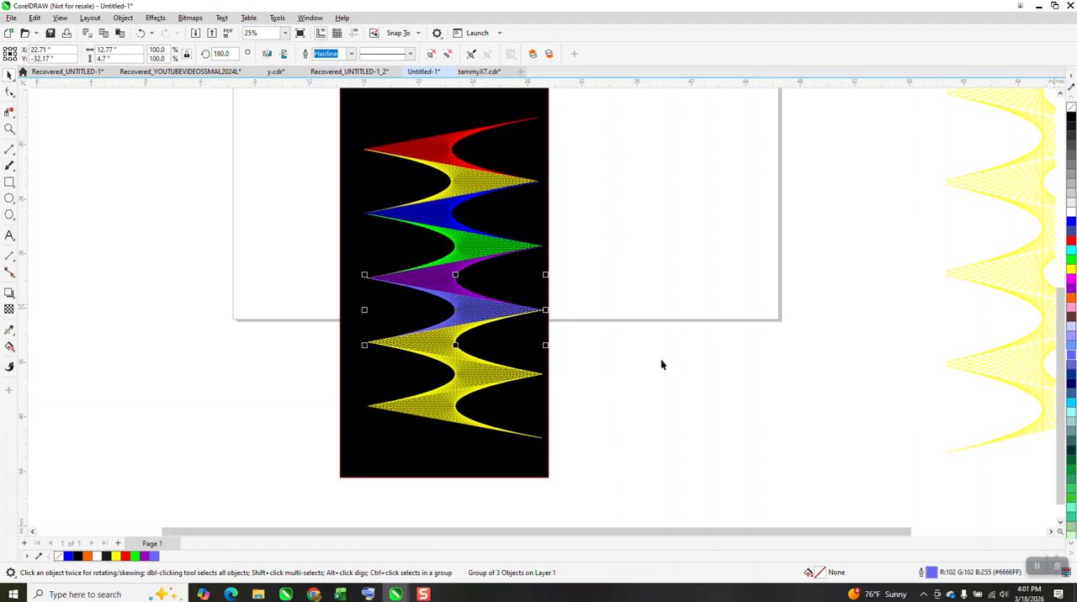
Recolour the eighth zigzag section dark blue (#4149A2) and the bottom section cyan (#00FFFF), then clear the selection.
{"action": "left_click", "coordinate": [470, 385]}
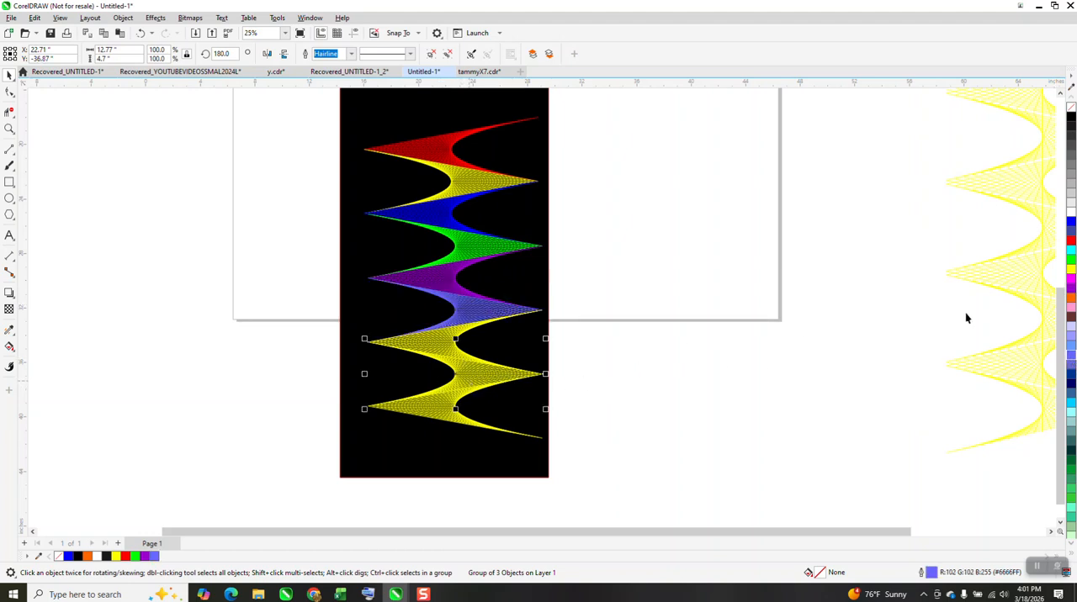
{"action": "left_click", "coordinate": [1071, 232]}
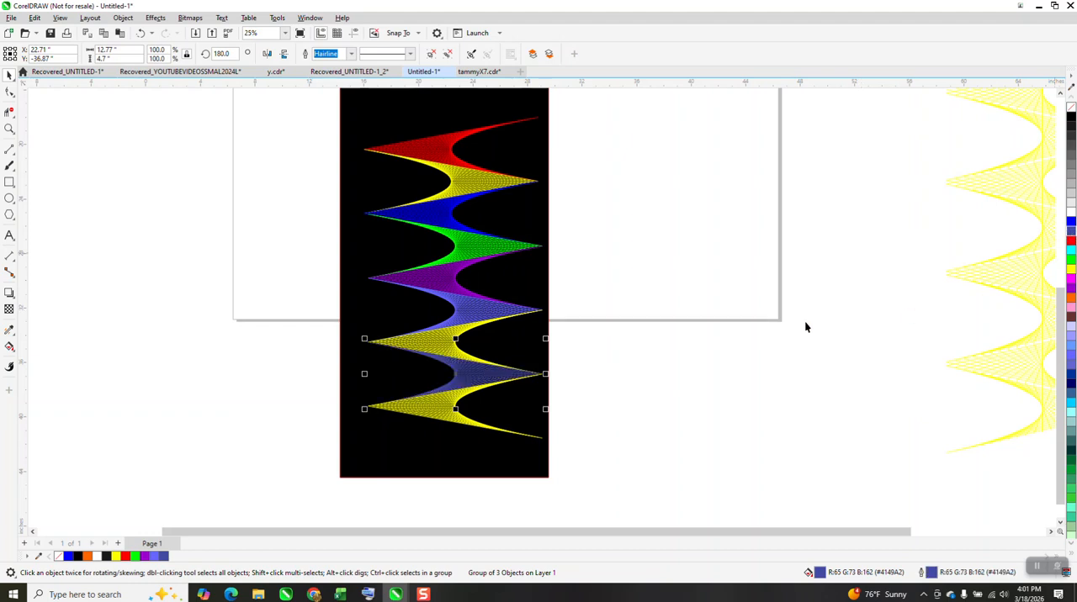
{"action": "left_click", "coordinate": [447, 406]}
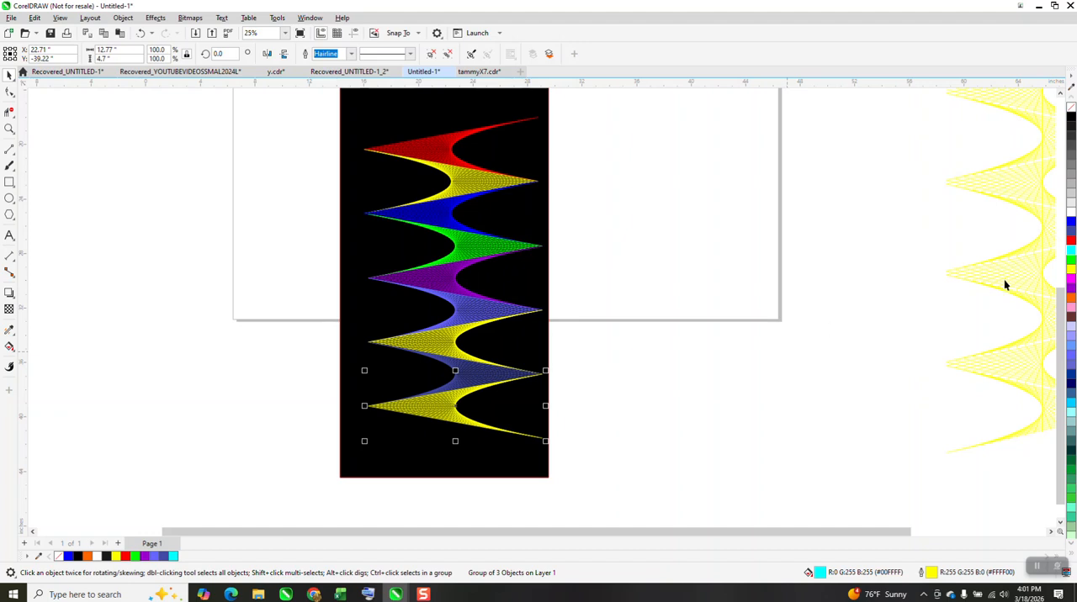
{"action": "left_click", "coordinate": [698, 352]}
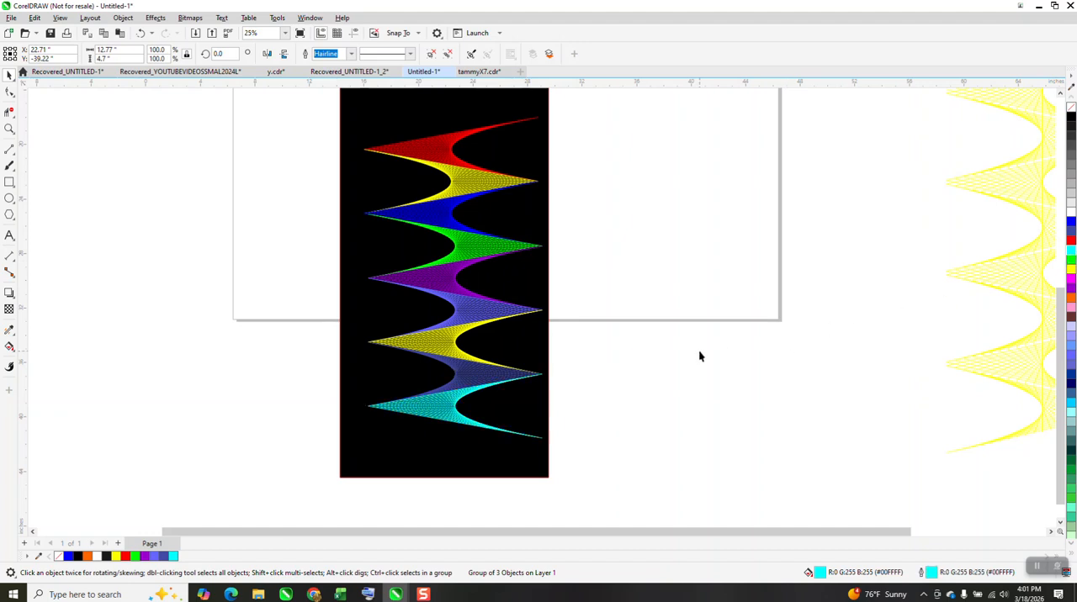
{"action": "scroll", "coordinate": [618, 348], "scroll_direction": "down", "scroll_amount": 1}
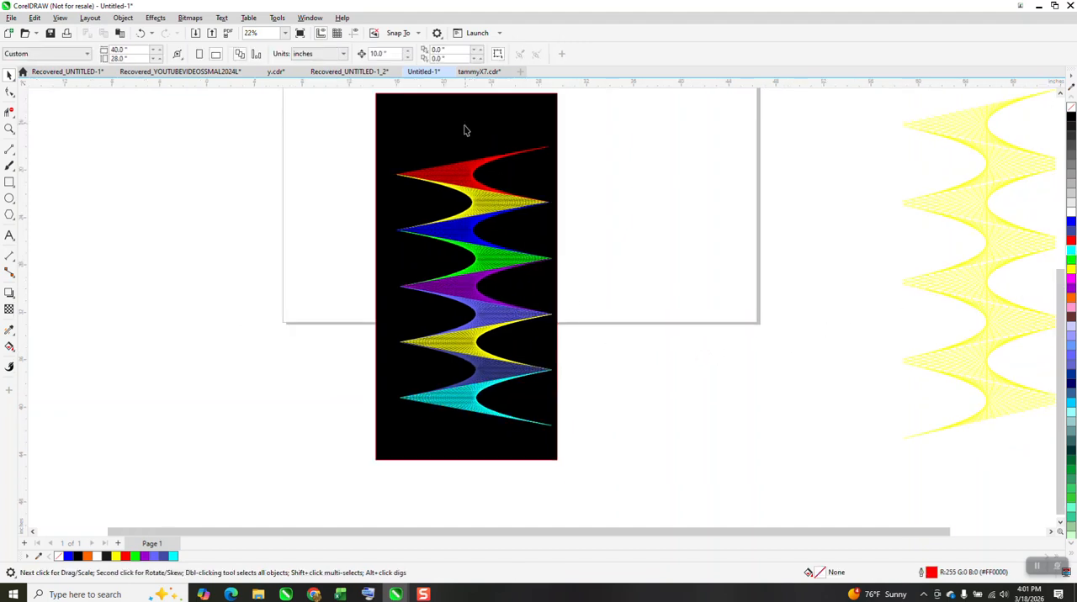